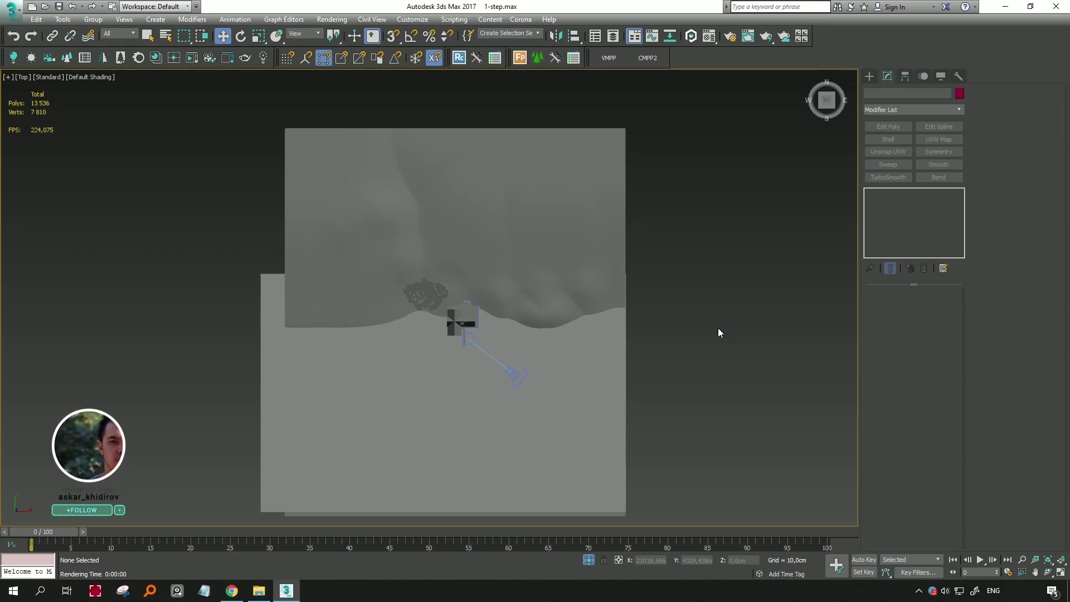
Create a Corona CScatter object, Corona Scatter001, in the Top view beside the house
mouse_move(459, 315)
middle_mouse_down()
mouse_move(428, 323)
mouse_move(415, 284)
middle_mouse_up()
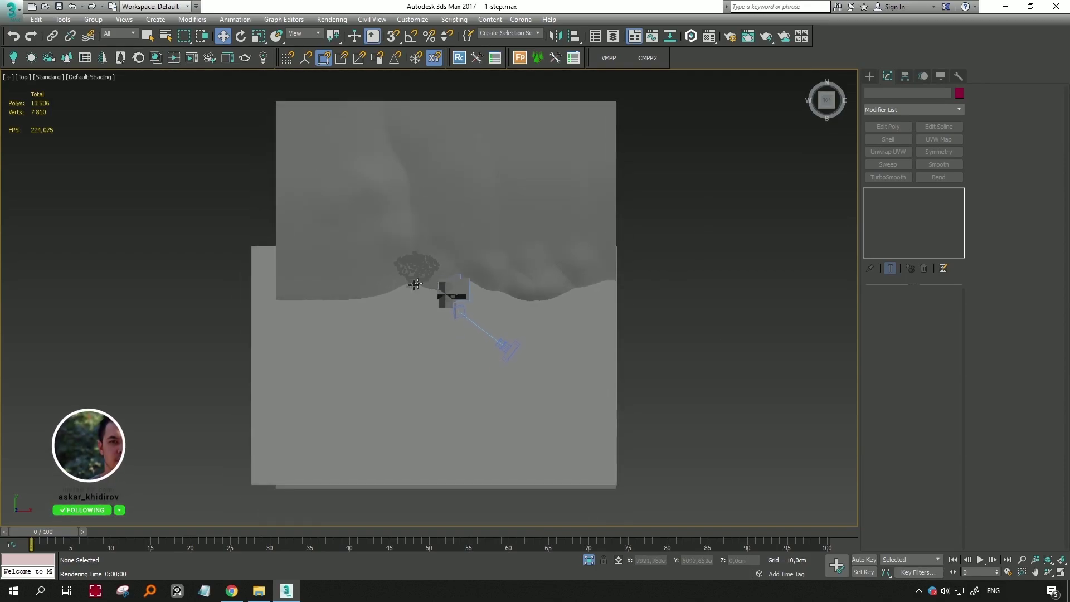
left_click(869, 77)
left_click(908, 109)
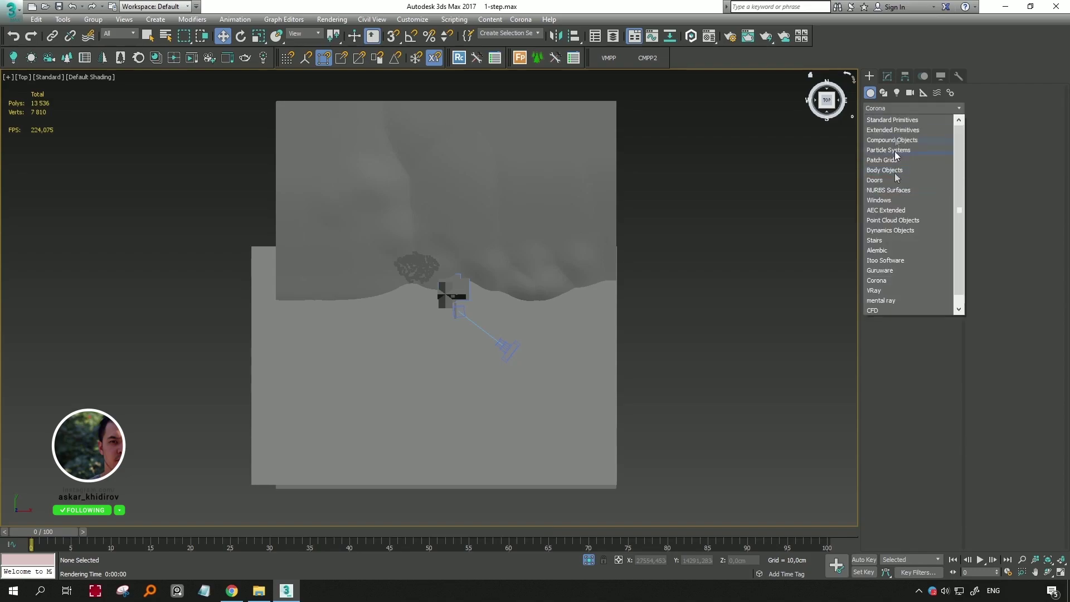
left_click(888, 281)
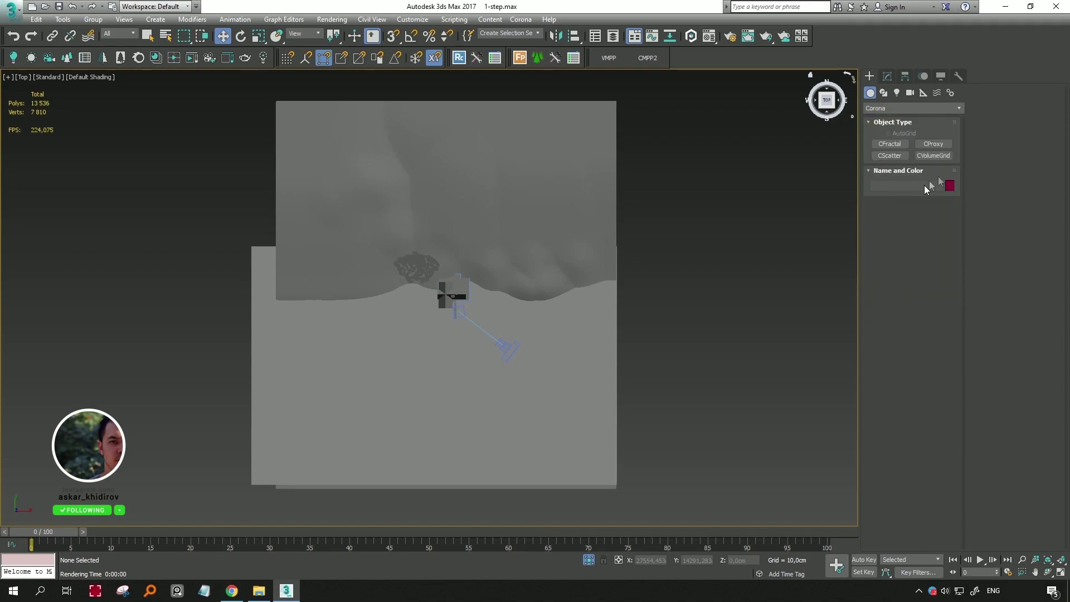
left_click(894, 156)
scroll(674, 303, "up", 3)
scroll(576, 306, "up", 3)
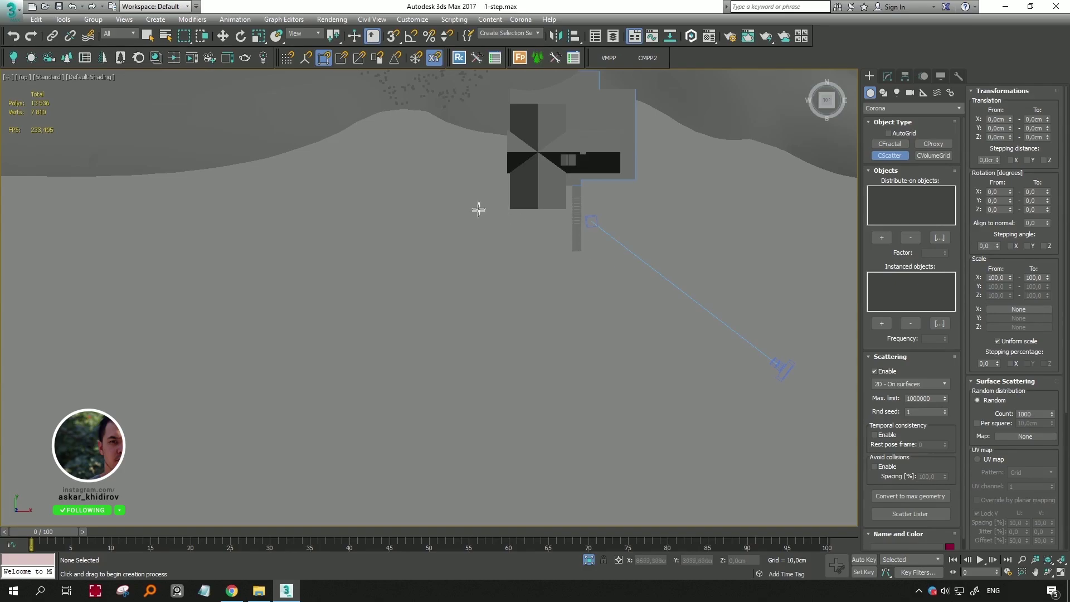
middle_click_drag(368, 219, 502, 305)
left_click_drag(501, 310, 561, 272)
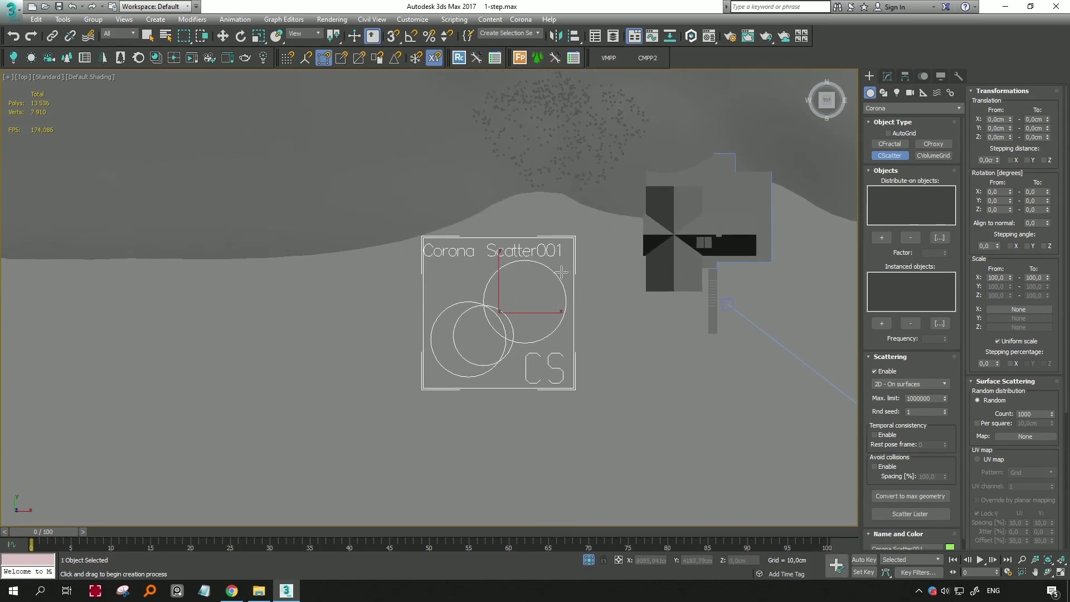
middle_click_drag(509, 266, 514, 269)
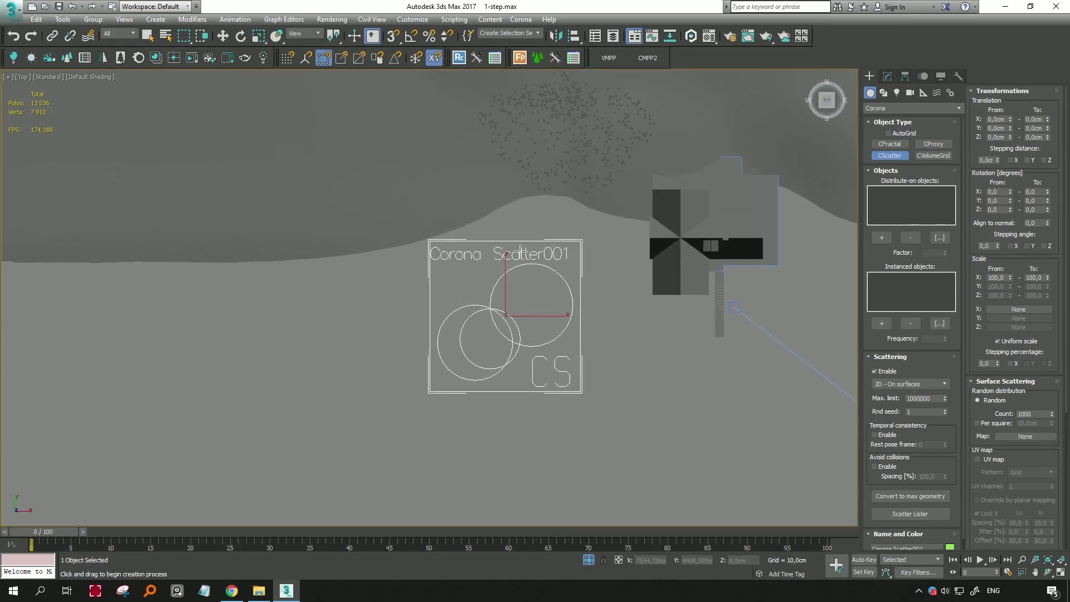
Switch to Move and browse Corona Scatter001's rollouts in the Modify panel
key("w")
left_click(887, 76)
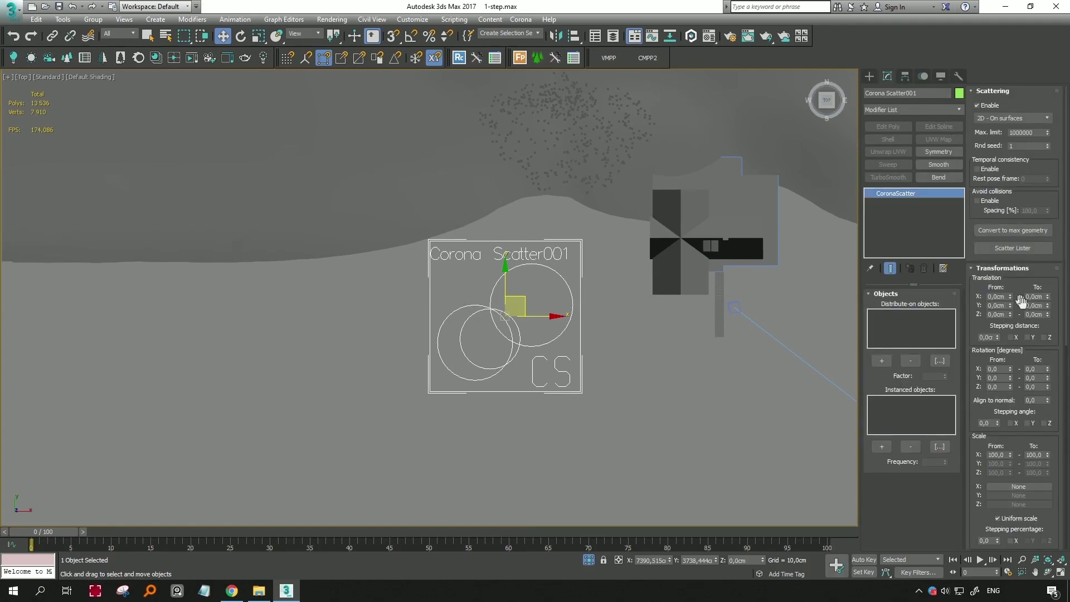
scroll(1068, 301, "down", 3)
scroll(1068, 301, "down", 3)
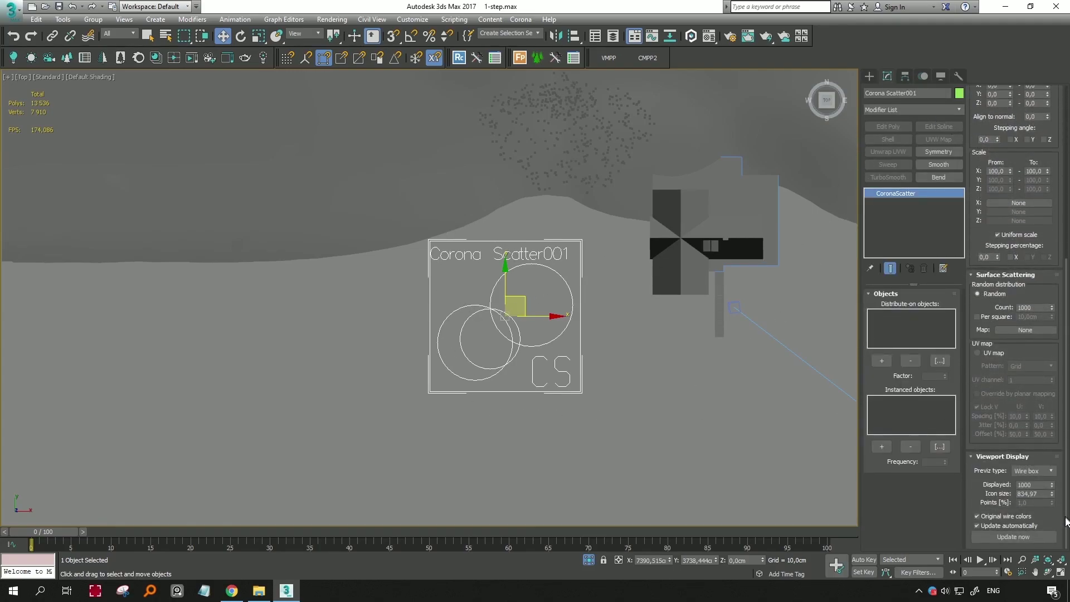
scroll(1068, 302, "up", 8)
scroll(1050, 381, "down", 3)
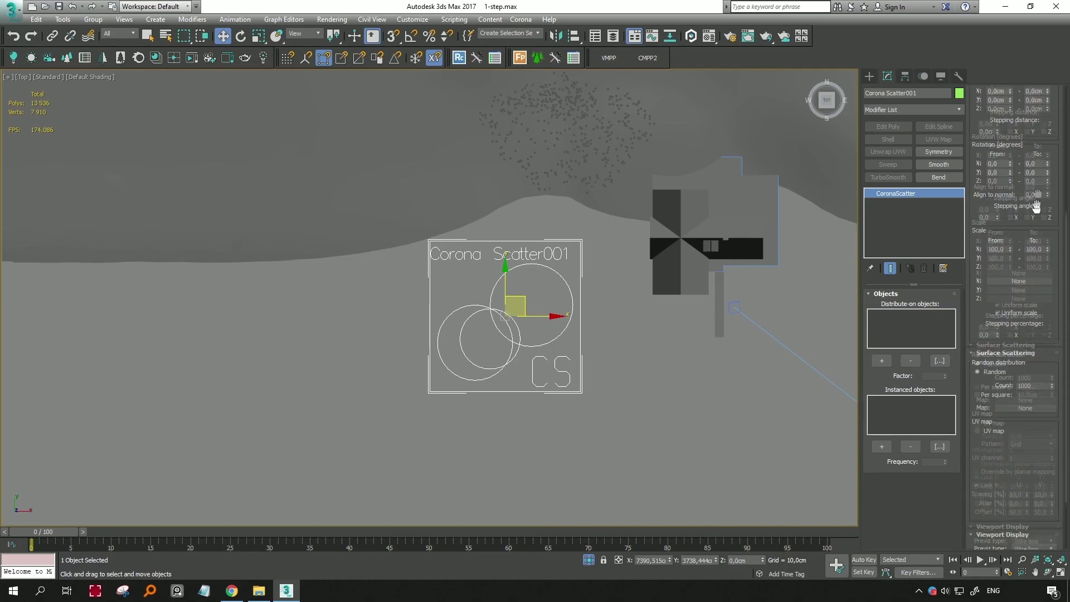
scroll(1050, 381, "down", 2)
left_click_drag(1052, 412, 1053, 581)
mouse_move(595, 229)
middle_mouse_down("alt")
mouse_move(525, 257)
mouse_move(600, 289)
middle_mouse_up("alt")
Select the terrain Rectangle001 and show its mesh with Edged Faces
left_click(622, 287)
key("F3")
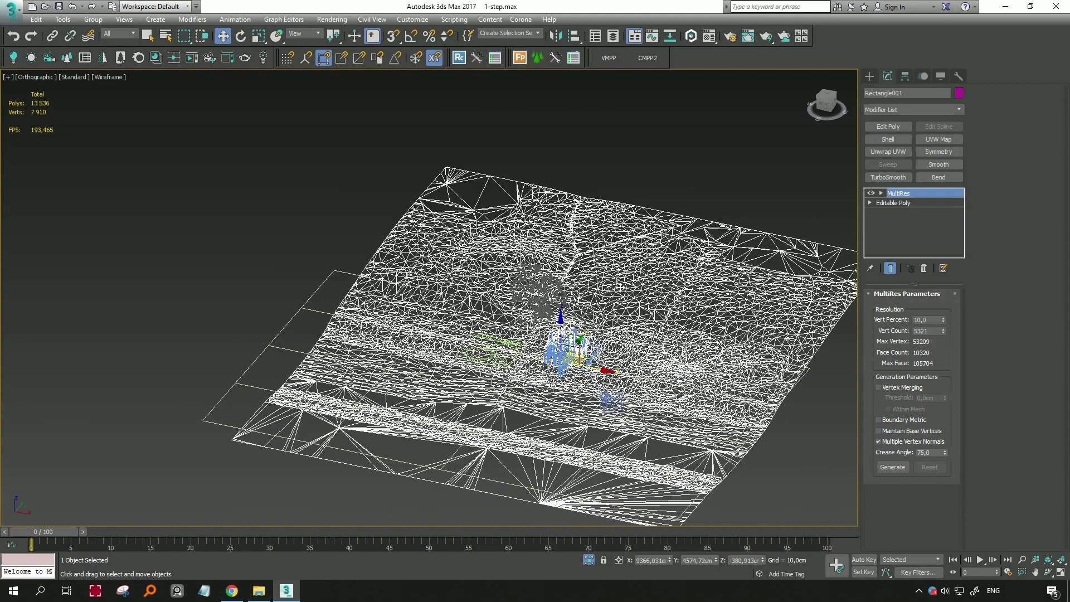
key("F3")
key("F4")
key("ctrl+z")
left_click(666, 274)
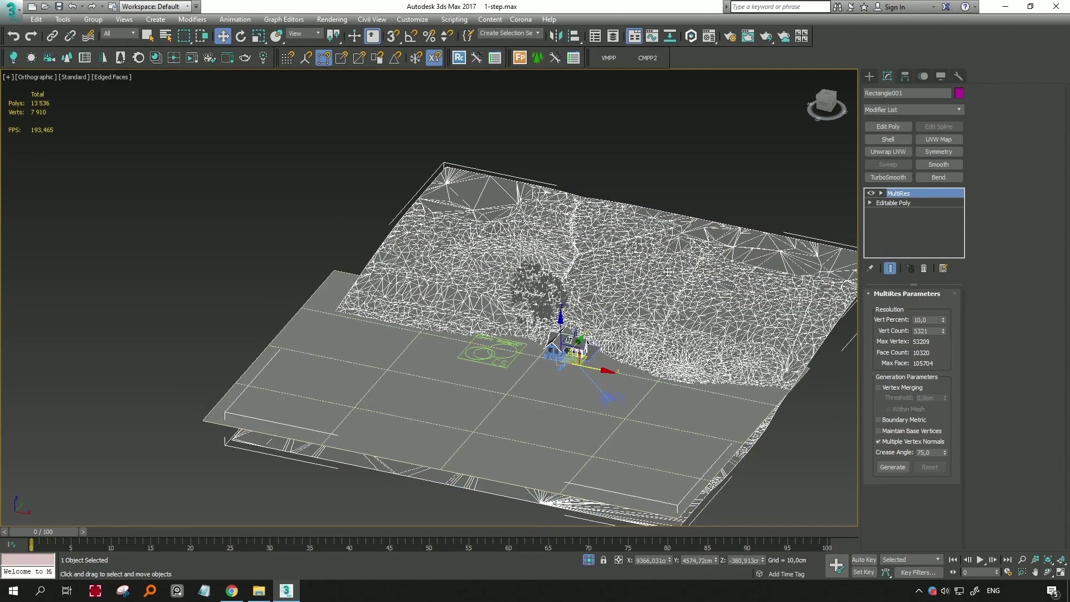
Zoom and orbit to inspect the terrain's triangulated mesh from another angle
scroll(533, 294, "up", 4)
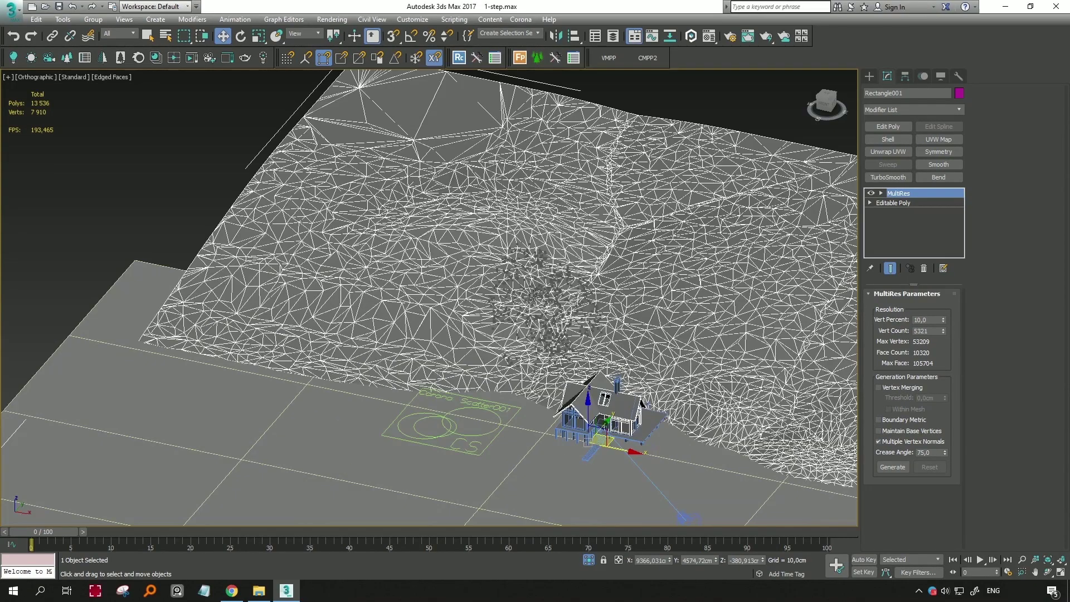
scroll(538, 283, "down", 5)
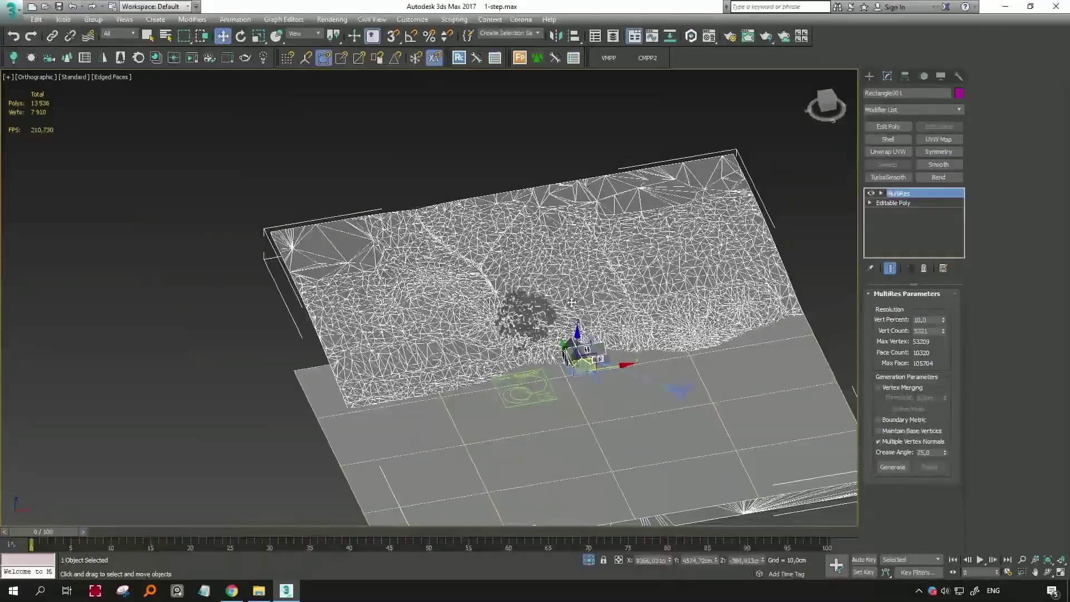
middle_click_drag(430, 174, 540, 297, "alt")
scroll(539, 297, "up", 5)
scroll(529, 306, "down", 4)
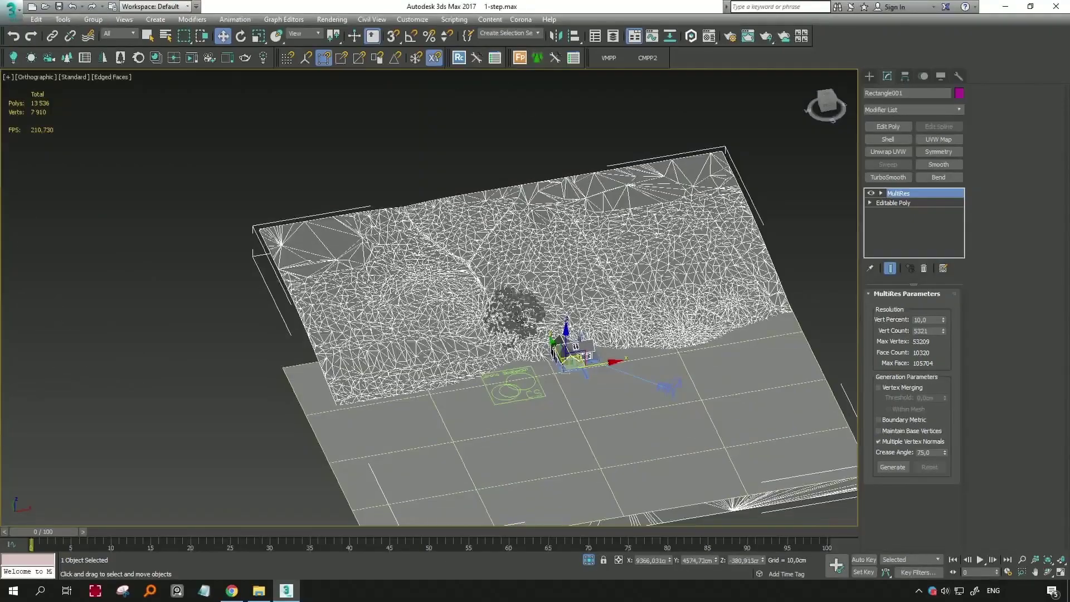
In Top view, add terrain Rectangle001 as Corona Scatter001's distribute-on surface
key("t")
left_click(398, 336)
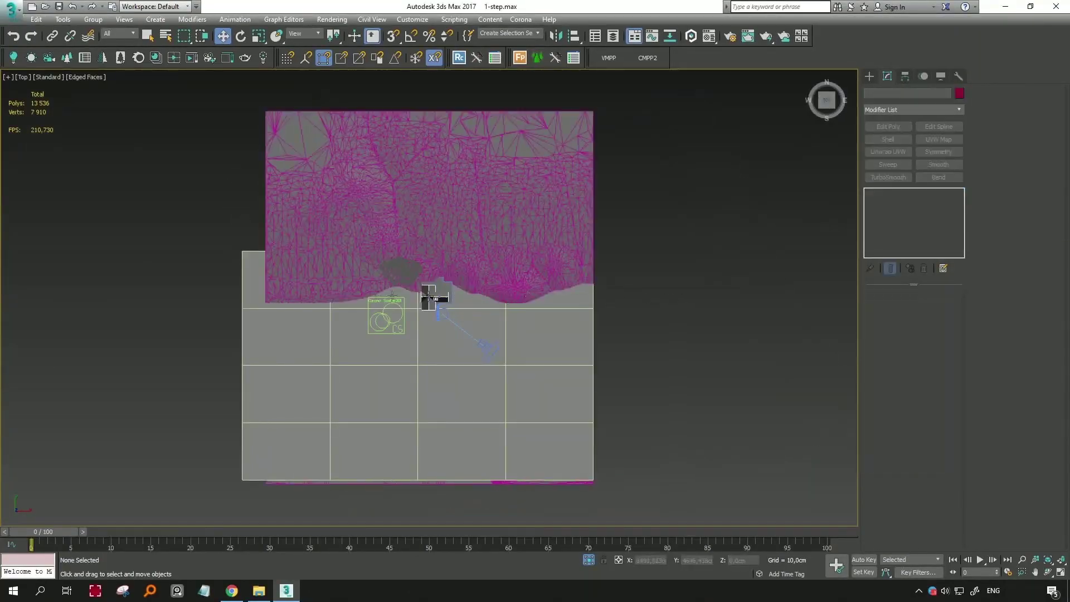
left_click(397, 336)
scroll(440, 329, "down", 2)
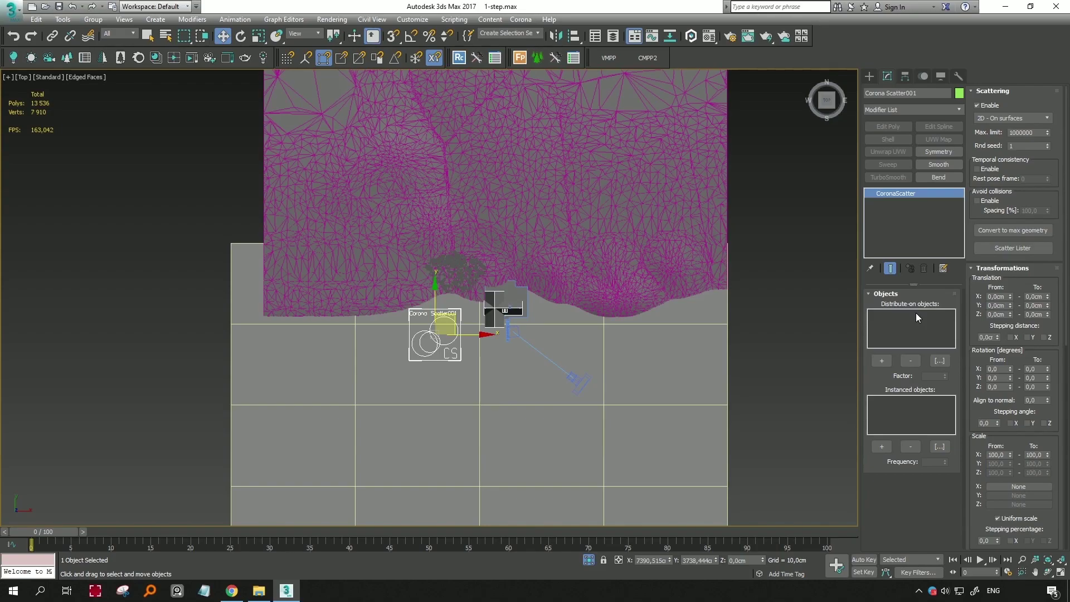
left_click(883, 361)
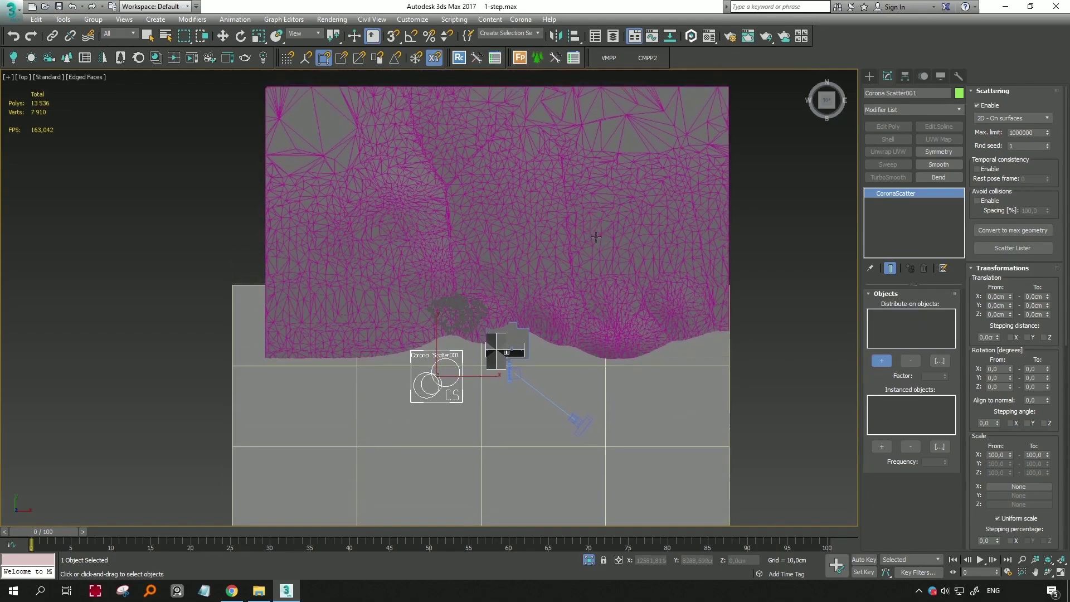
left_click(621, 153)
left_click(888, 362)
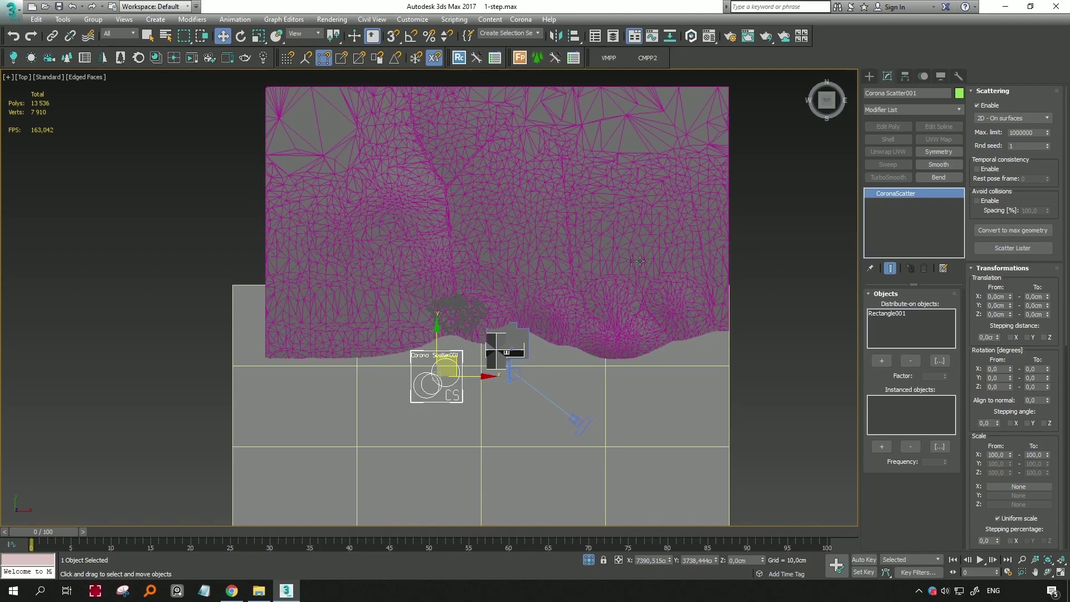
Add the Corona Proxy001 tree as the scatter's instanced object, using wireframe view
middle_click_drag(642, 271, 691, 210)
scroll(643, 240, "up", 2)
left_click(881, 446)
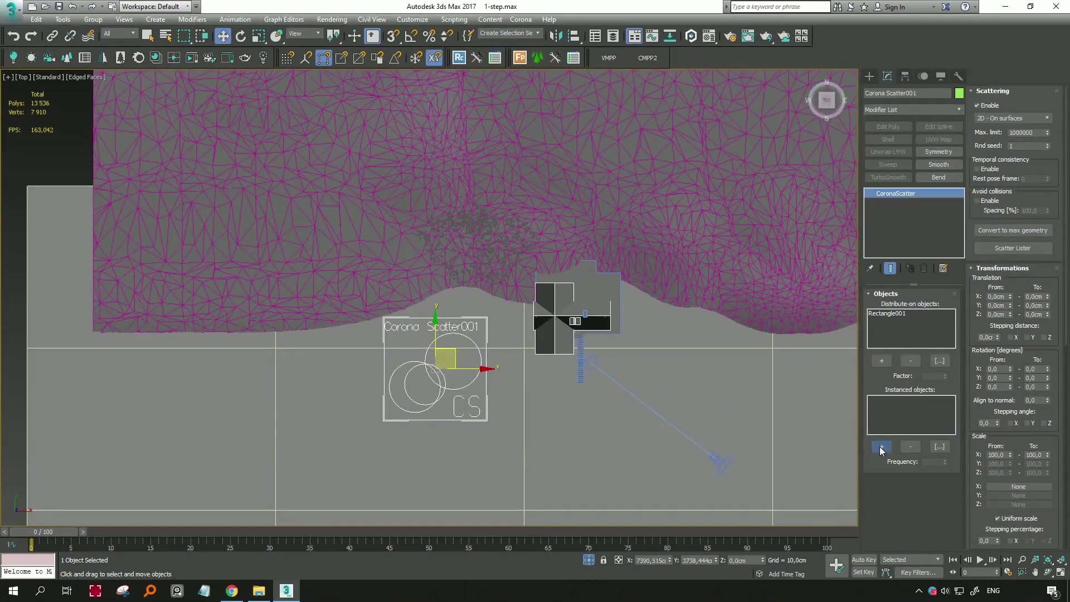
scroll(518, 288, "up", 6)
scroll(519, 288, "up", 3)
scroll(586, 233, "up", 2)
key("F3")
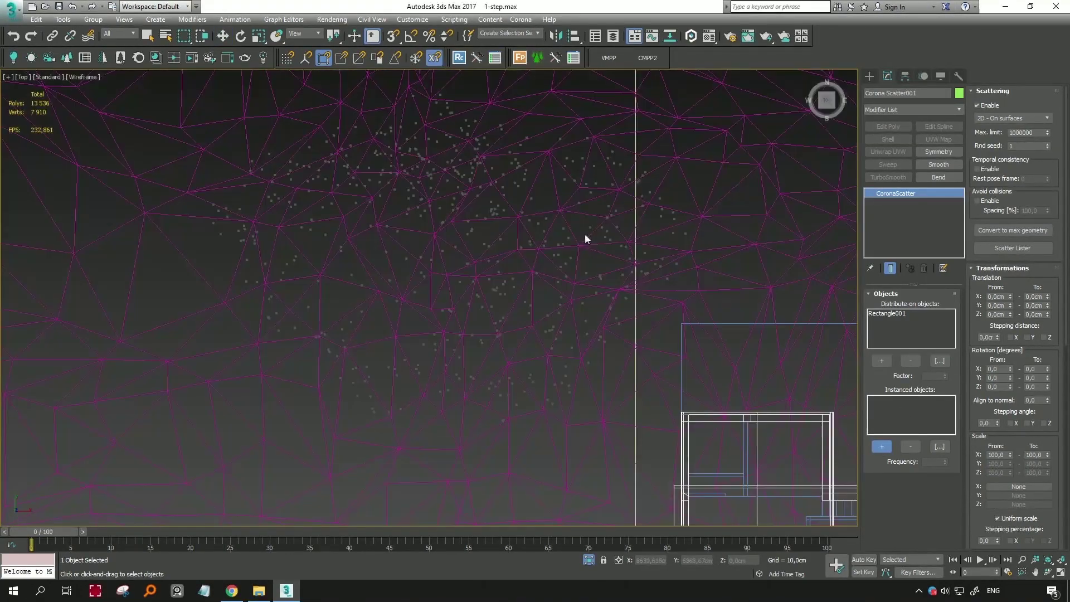
scroll(575, 235, "up", 2)
scroll(547, 226, "up", 2)
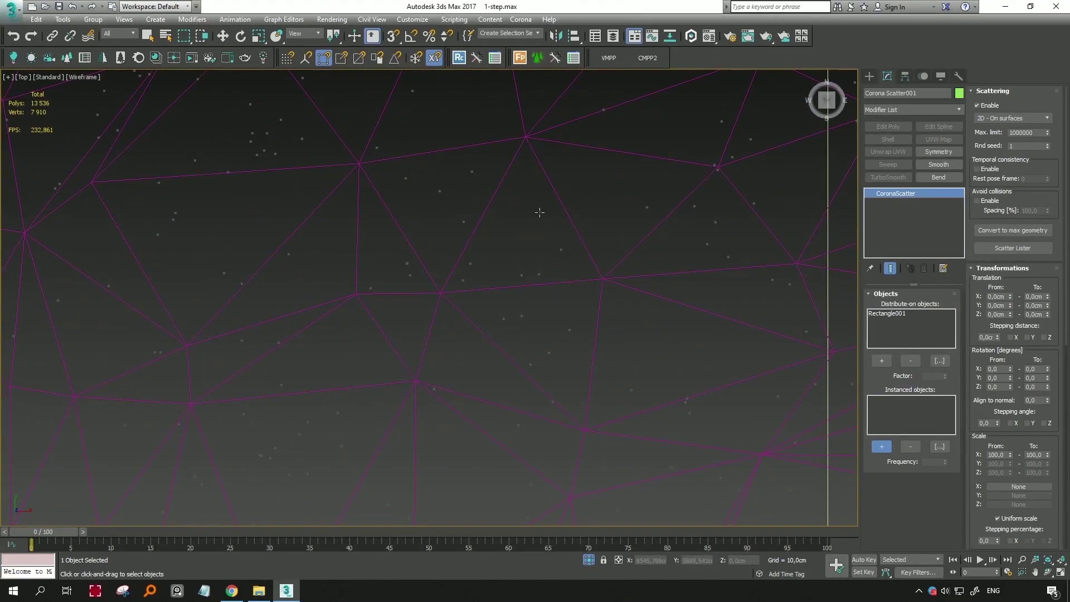
left_click(540, 212)
Return to shaded display and orbit to view the scattered trees in 3D
key("F3")
scroll(540, 212, "down", 4)
scroll(539, 212, "down", 4)
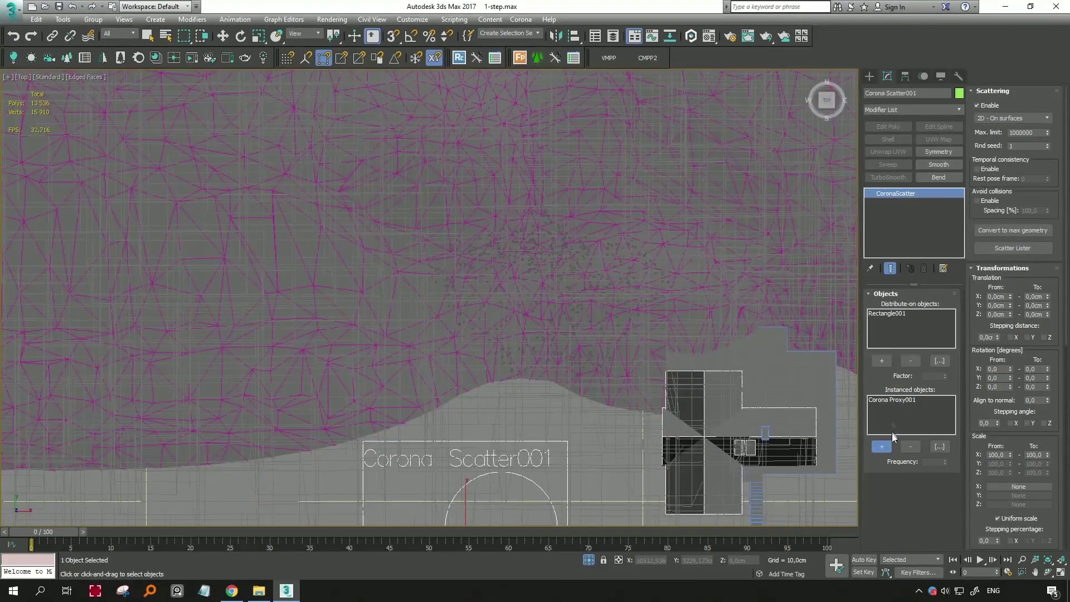
scroll(574, 335, "down", 5)
key("w")
middle_click_drag(573, 334, 755, 285, "alt")
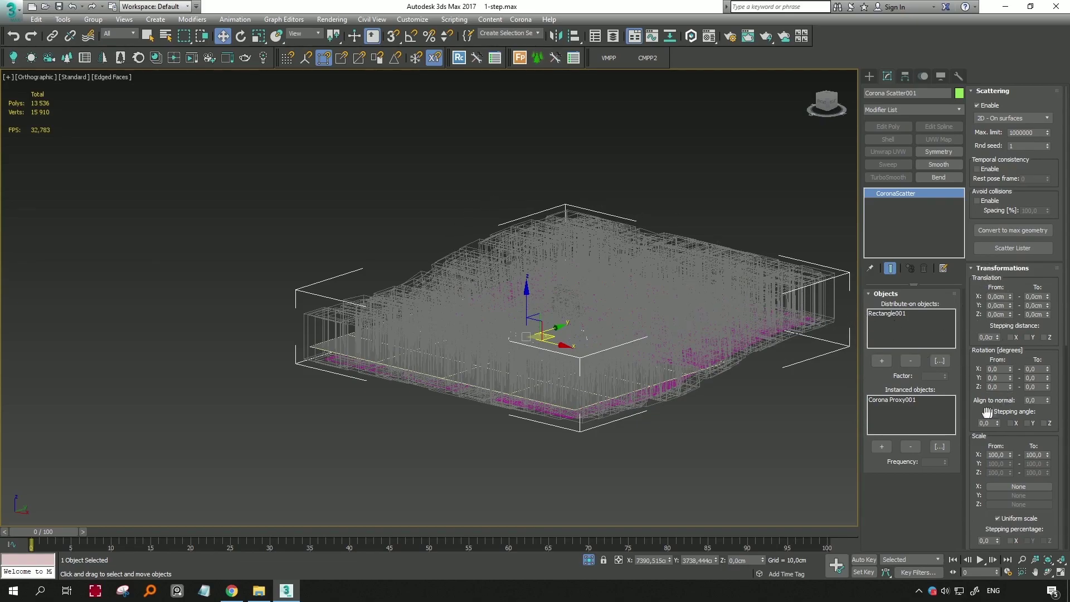
Lower Corona Scatter001's Surface Scattering Count from 1000 to 100
left_click_drag(987, 412, 984, 380)
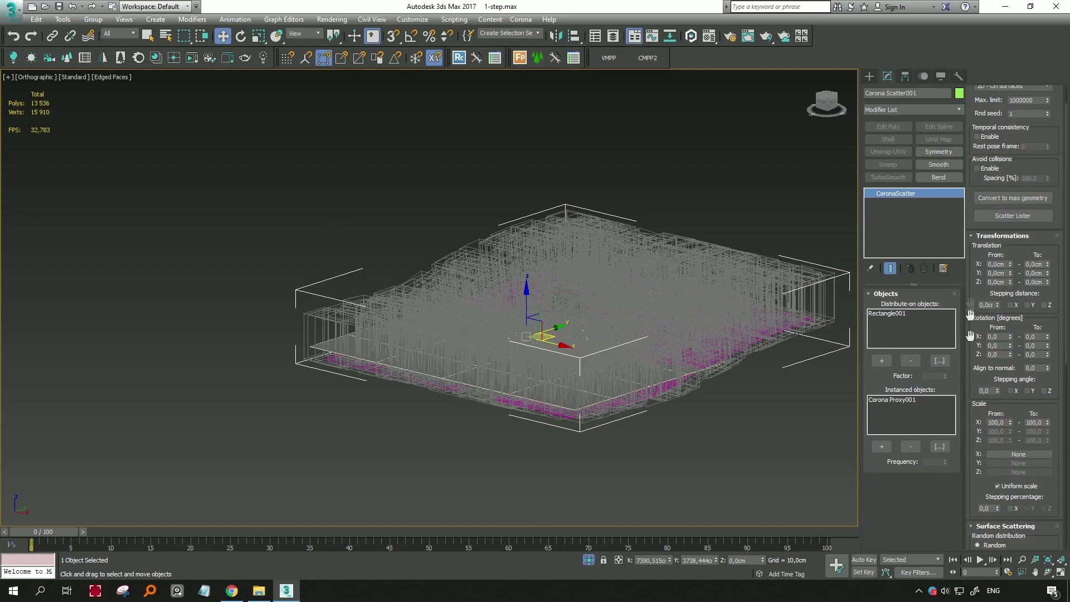
scroll(981, 390, "down", 2)
scroll(997, 357, "down", 3)
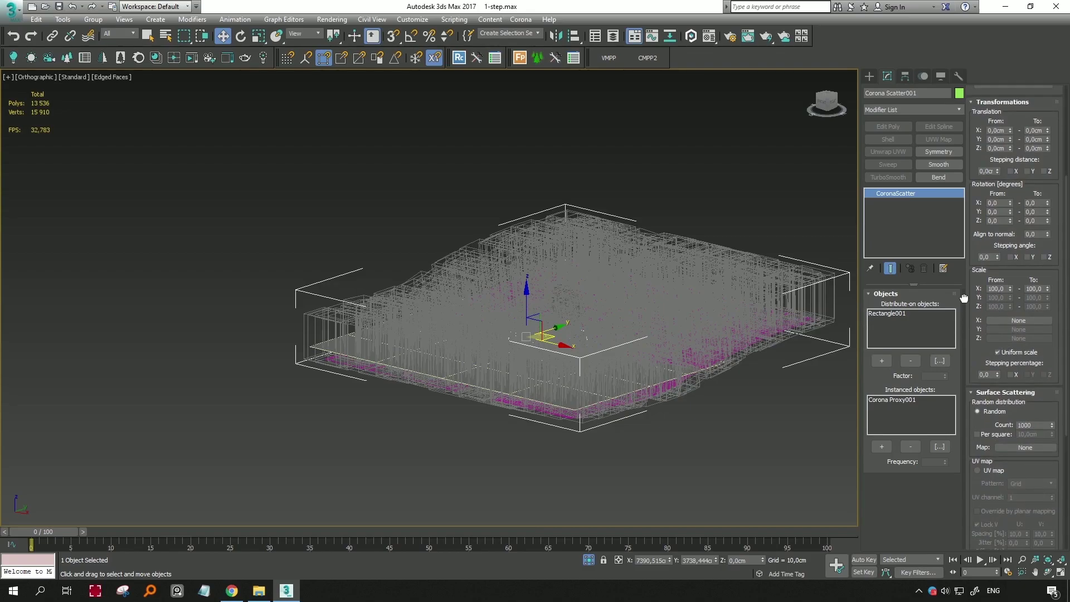
scroll(1014, 323, "down", 2)
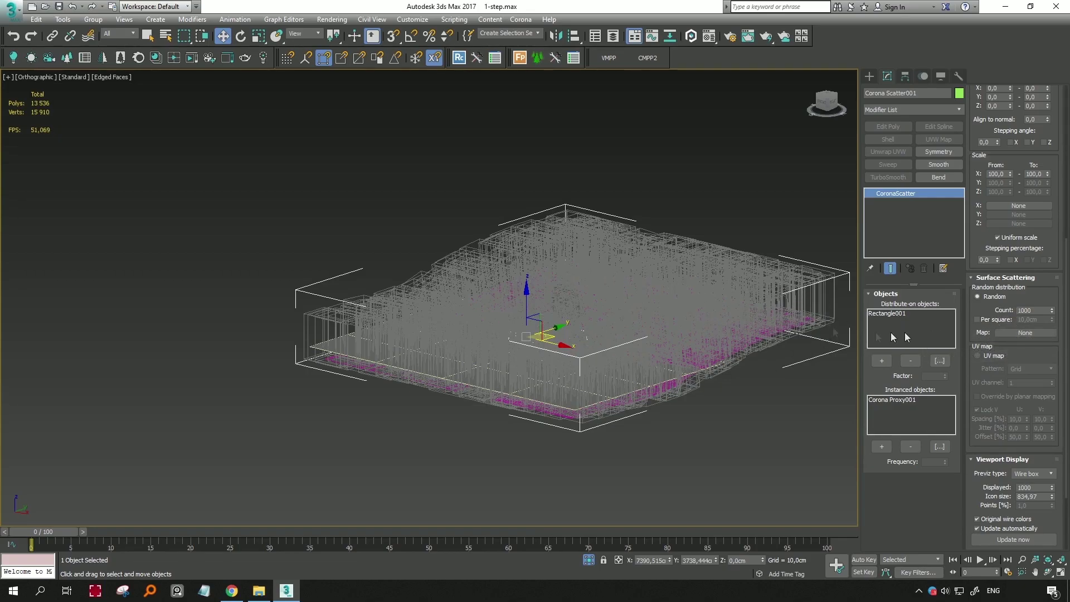
double_click(1032, 311)
type("100")
key("Return")
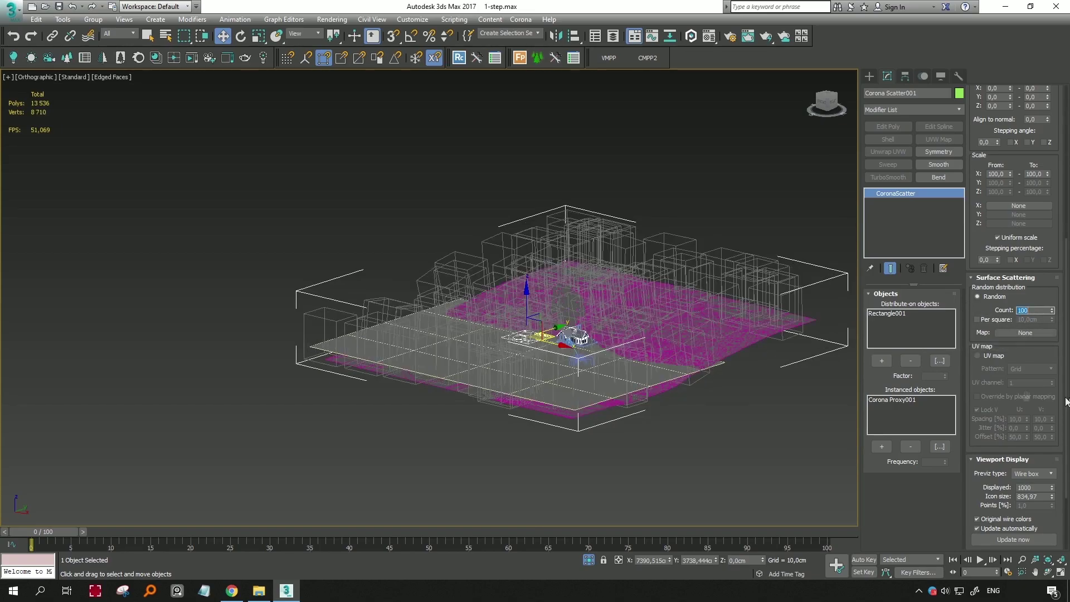
Orbit and zoom around the terrain to inspect the 100 scattered trees from several angles
mouse_move(592, 373)
middle_mouse_down("alt")
mouse_move(523, 349)
mouse_move(685, 368)
mouse_move(675, 333)
mouse_move(763, 354)
middle_mouse_up("alt")
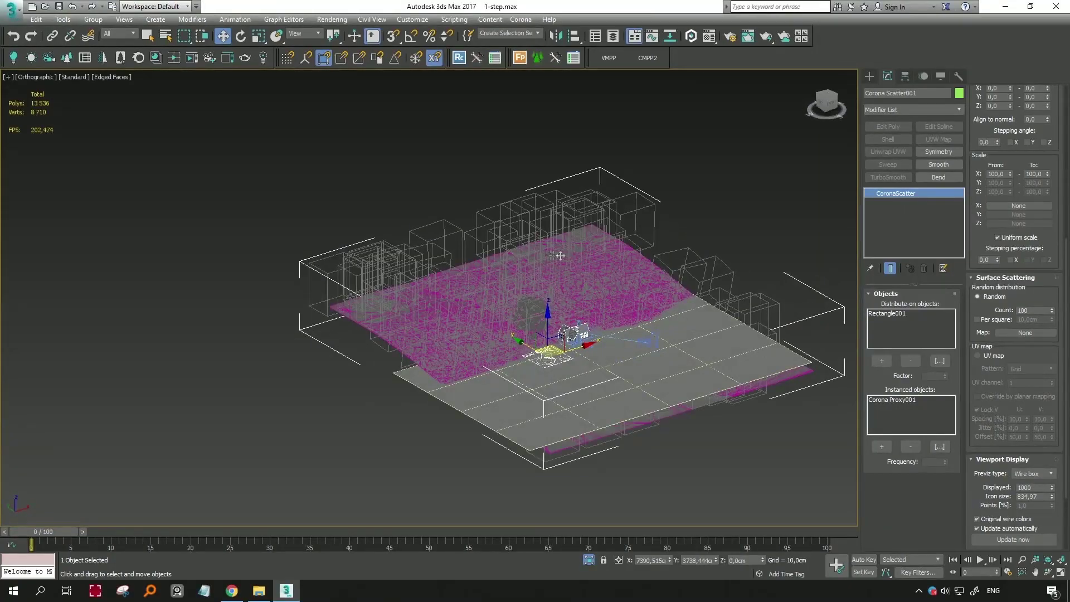
mouse_move(542, 212)
middle_mouse_down("alt")
mouse_move(465, 202)
mouse_move(444, 271)
middle_mouse_up("alt")
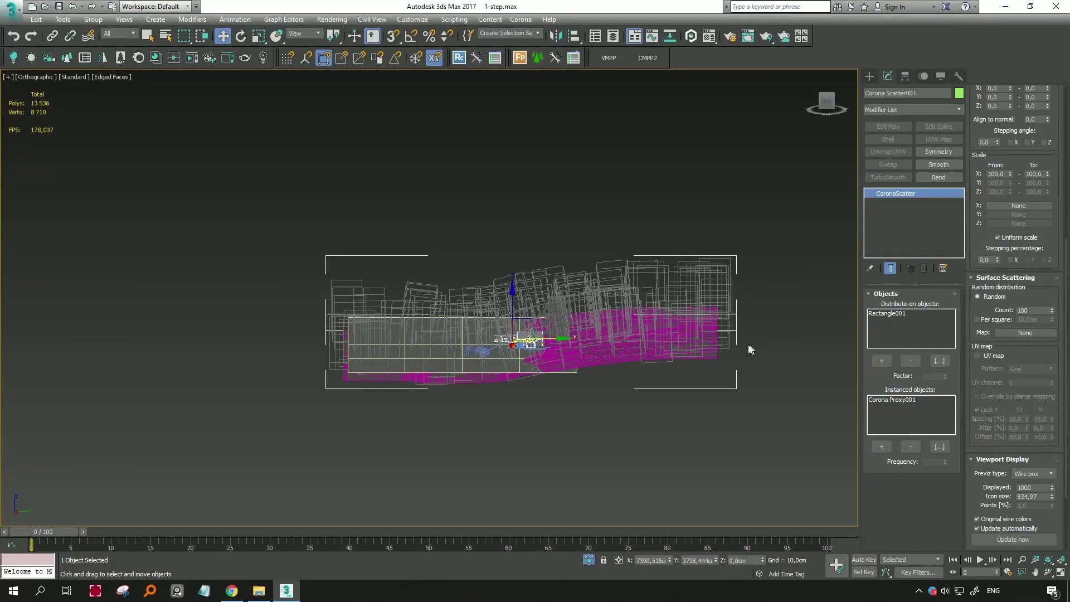
mouse_move(498, 346)
middle_mouse_down("alt")
mouse_move(499, 333)
mouse_move(617, 398)
mouse_move(615, 287)
middle_mouse_up("alt")
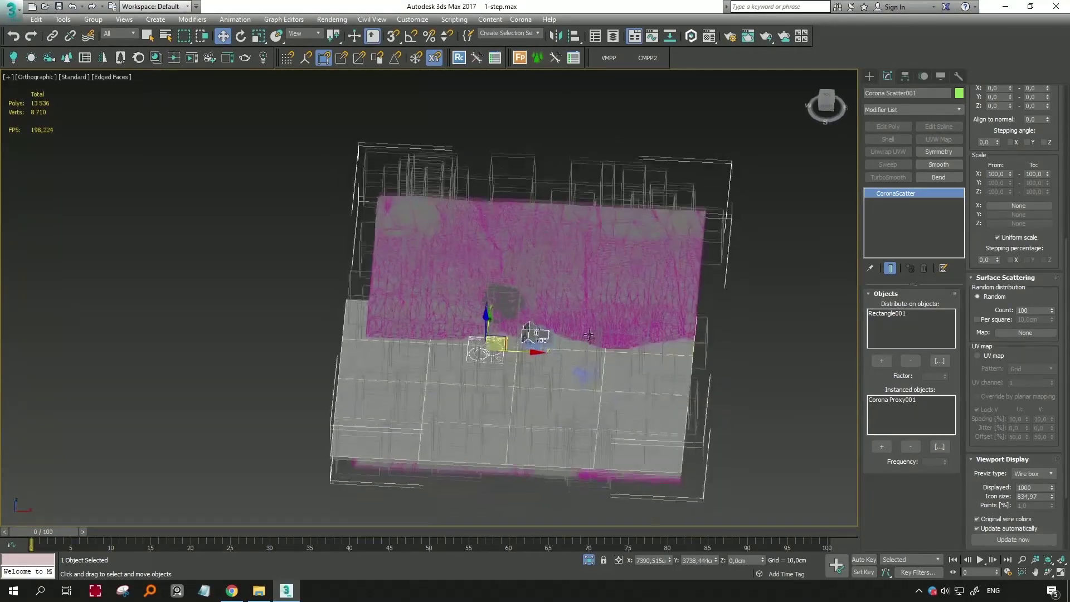
scroll(687, 340, "up", 10)
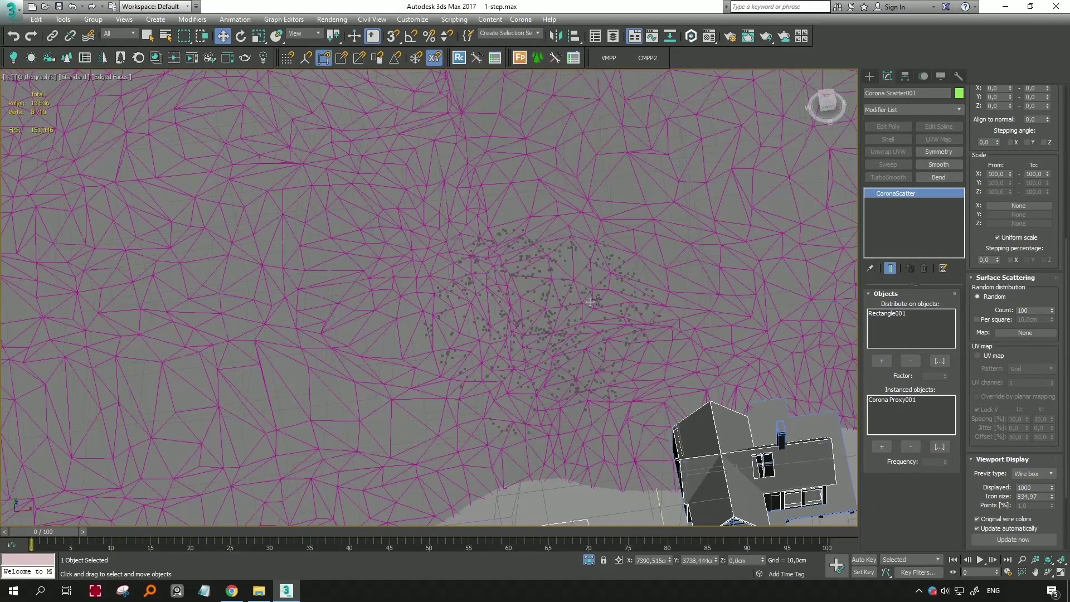
scroll(632, 321, "up", 3)
scroll(625, 316, "down", 10)
mouse_move(621, 306)
middle_mouse_down("alt")
mouse_move(566, 313)
mouse_move(651, 285)
mouse_move(593, 286)
middle_mouse_up("alt")
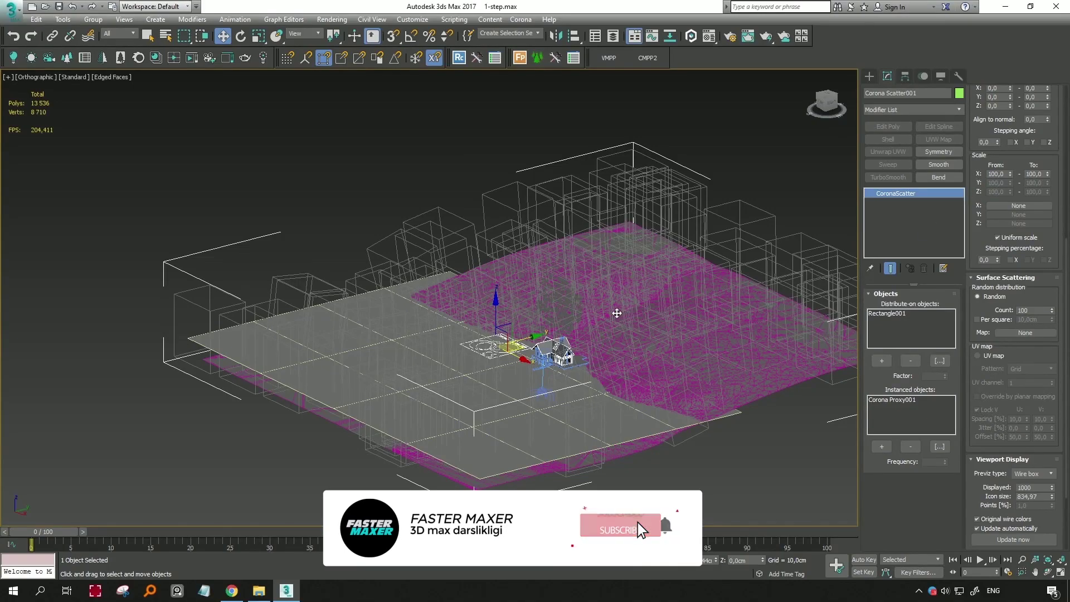
middle_click_drag(617, 312, 567, 316)
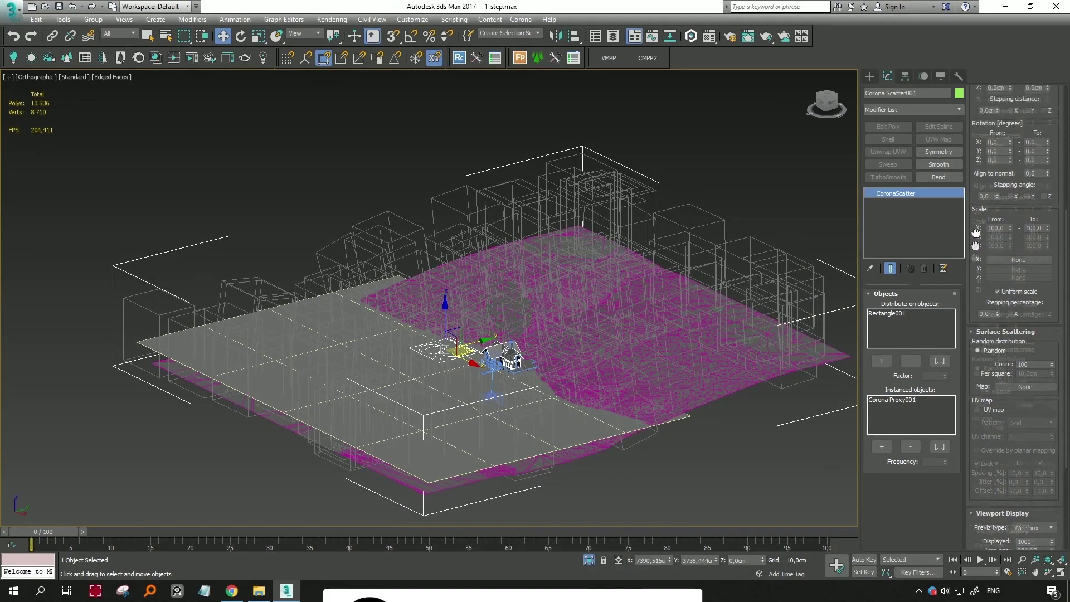
scroll(984, 253, "up", 5)
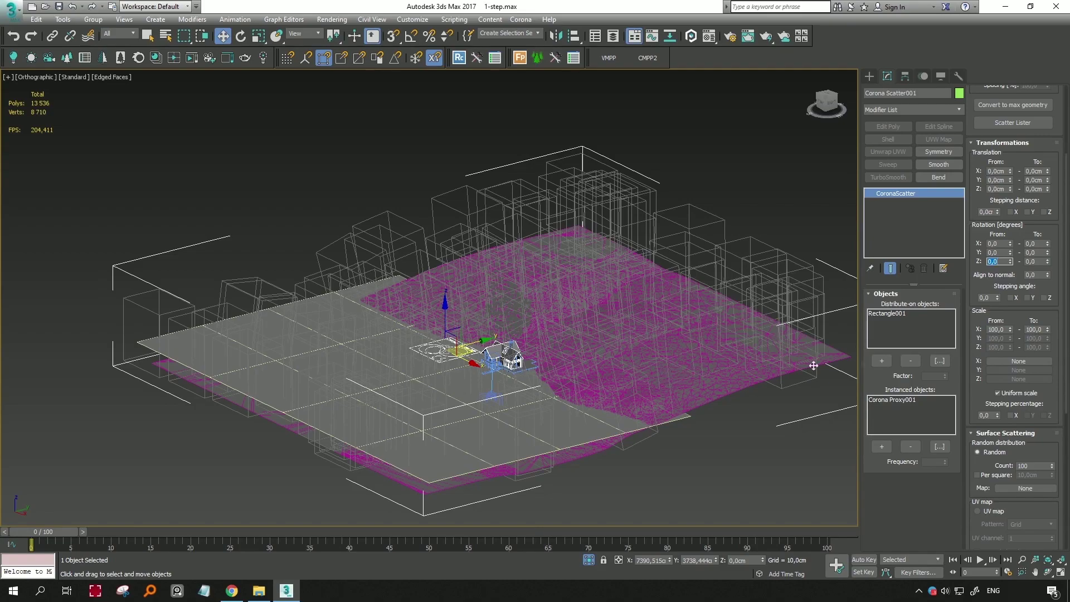
Set the trees' Z rotation range from 180 to -180 degrees
key("End")
left_click(1031, 261)
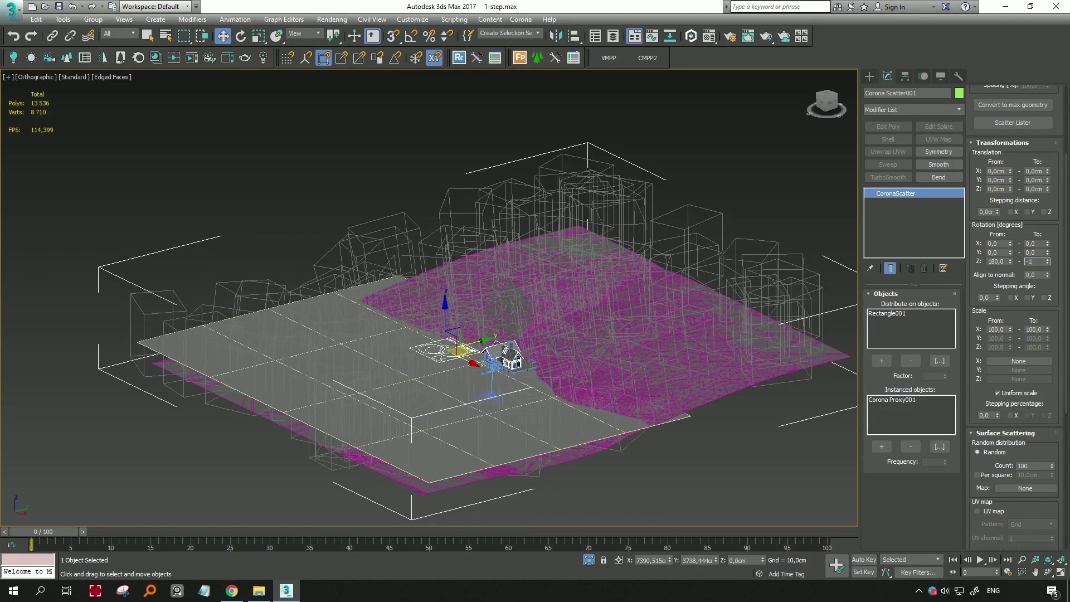
type("80")
key("Return")
mouse_move(574, 293)
middle_mouse_down()
mouse_move(617, 336)
mouse_move(454, 299)
mouse_move(437, 305)
mouse_move(544, 305)
mouse_move(600, 326)
mouse_move(652, 289)
mouse_move(557, 329)
mouse_move(583, 330)
mouse_move(551, 329)
mouse_move(483, 289)
mouse_move(479, 298)
mouse_move(515, 317)
mouse_move(503, 311)
mouse_move(561, 306)
mouse_move(535, 334)
mouse_move(494, 297)
mouse_move(508, 329)
mouse_move(518, 304)
middle_mouse_up()
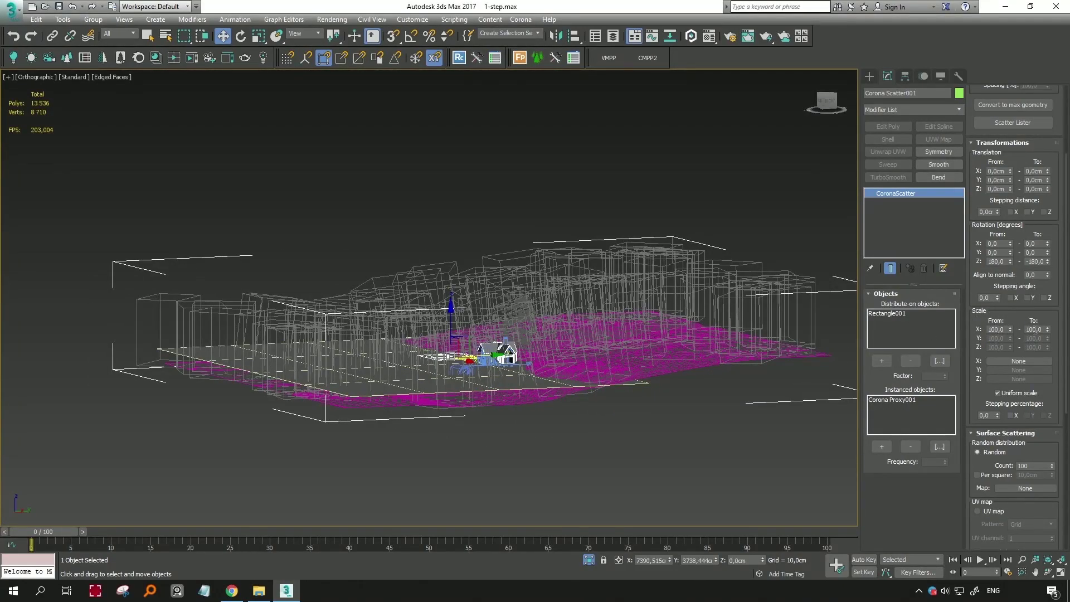
Set uniform scale from 70 to 110 and orbit to check the varied tree sizes
double_click(995, 329)
left_click(1034, 329)
type("110")
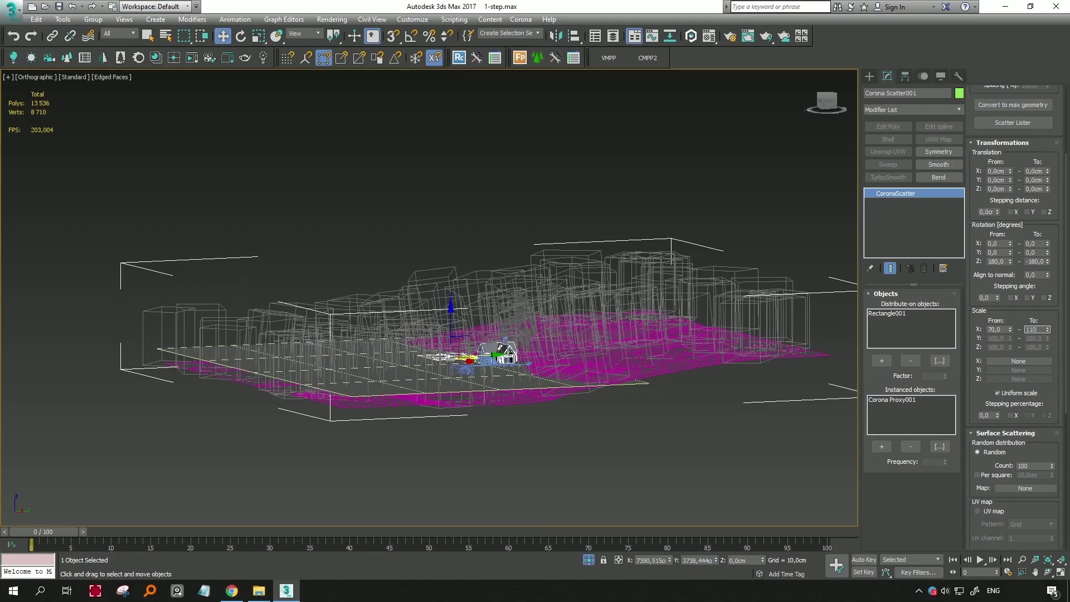
key("Return")
mouse_move(633, 318)
middle_mouse_down("alt")
mouse_move(597, 347)
mouse_move(582, 308)
mouse_move(597, 354)
middle_mouse_up("alt")
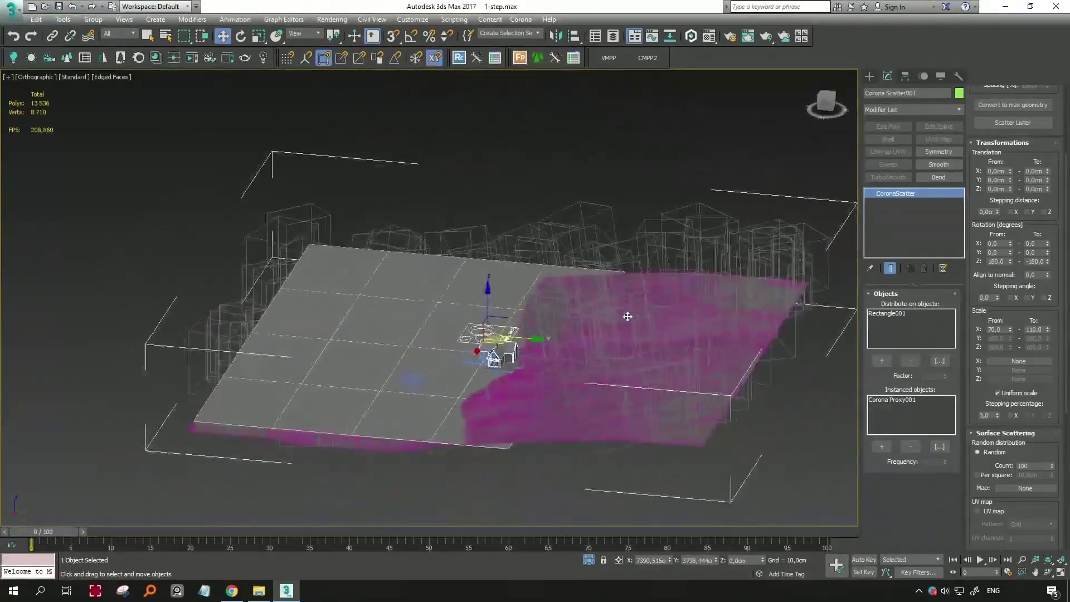
mouse_move(597, 353)
middle_mouse_down("alt")
mouse_move(615, 317)
mouse_move(576, 322)
mouse_move(683, 358)
middle_mouse_up("alt")
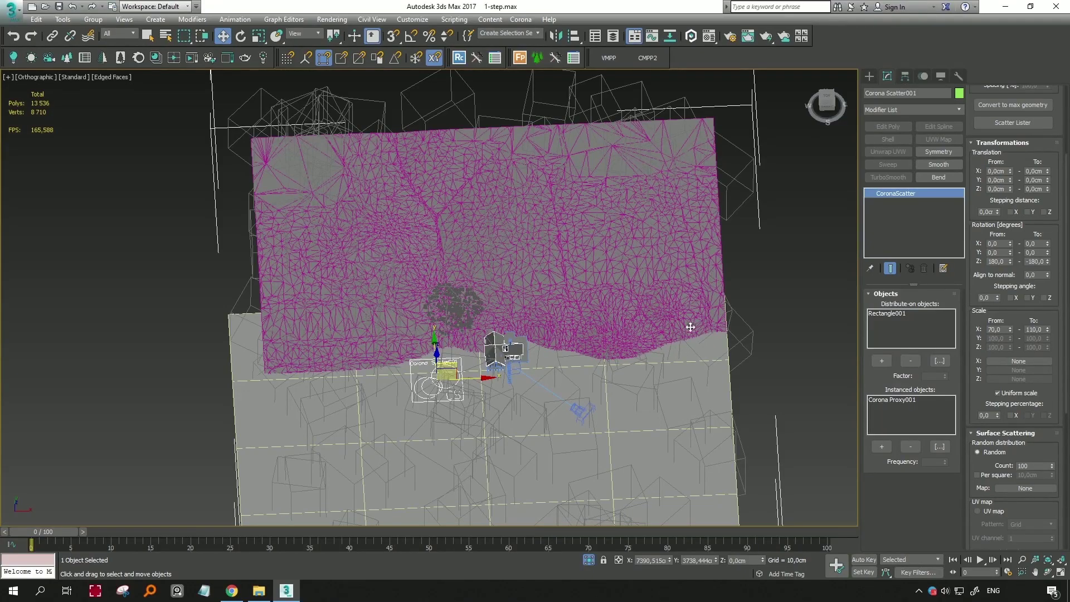
middle_click_drag(691, 327, 784, 266, "alt")
left_click(784, 266)
key("t")
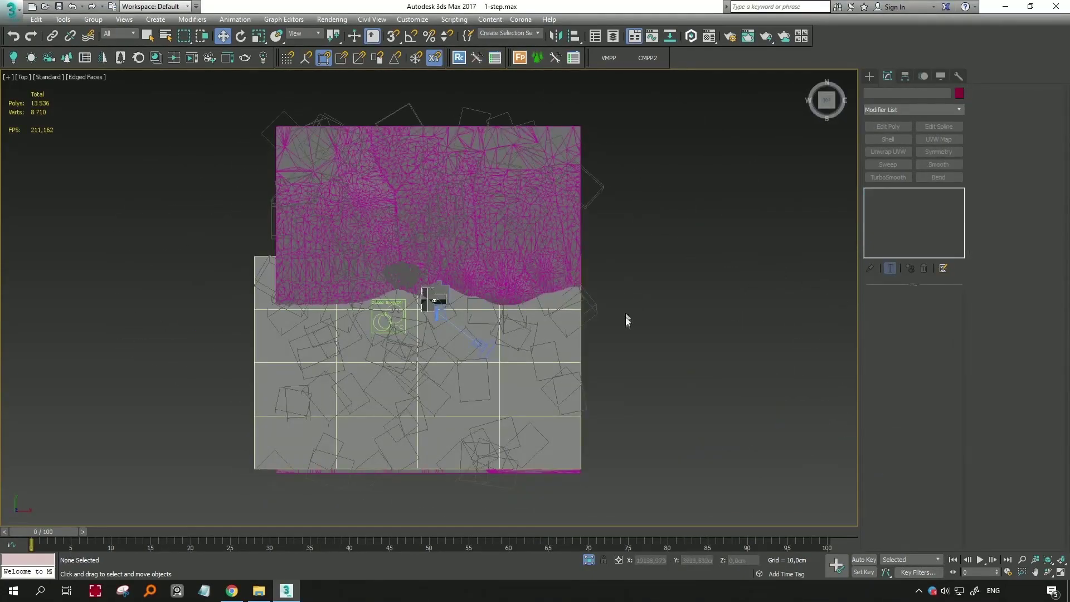
middle_click_drag(549, 322, 553, 294, "alt")
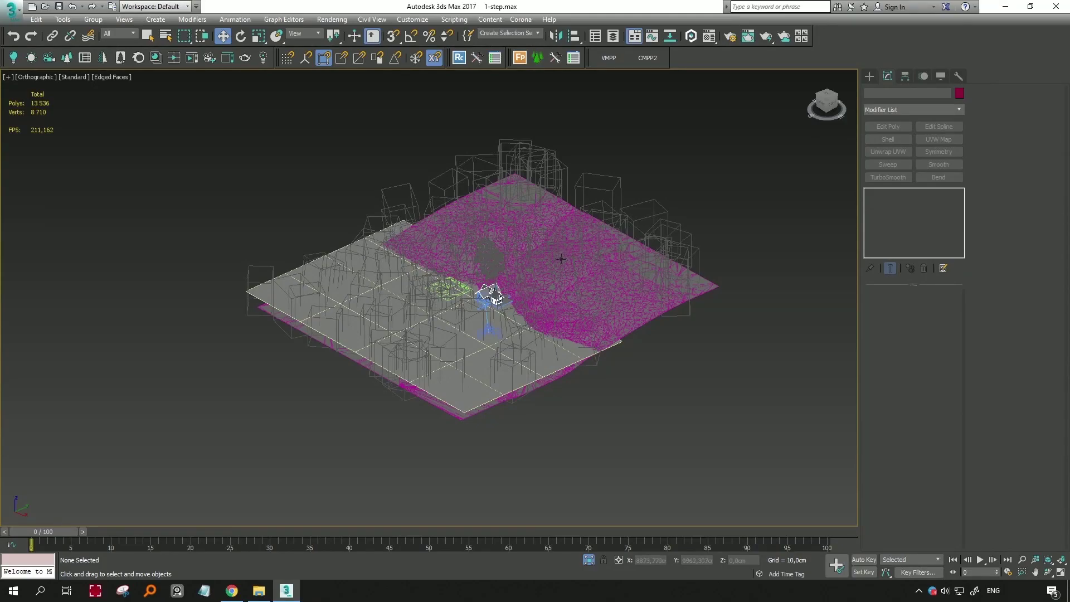
middle_click_drag(561, 258, 688, 272, "alt")
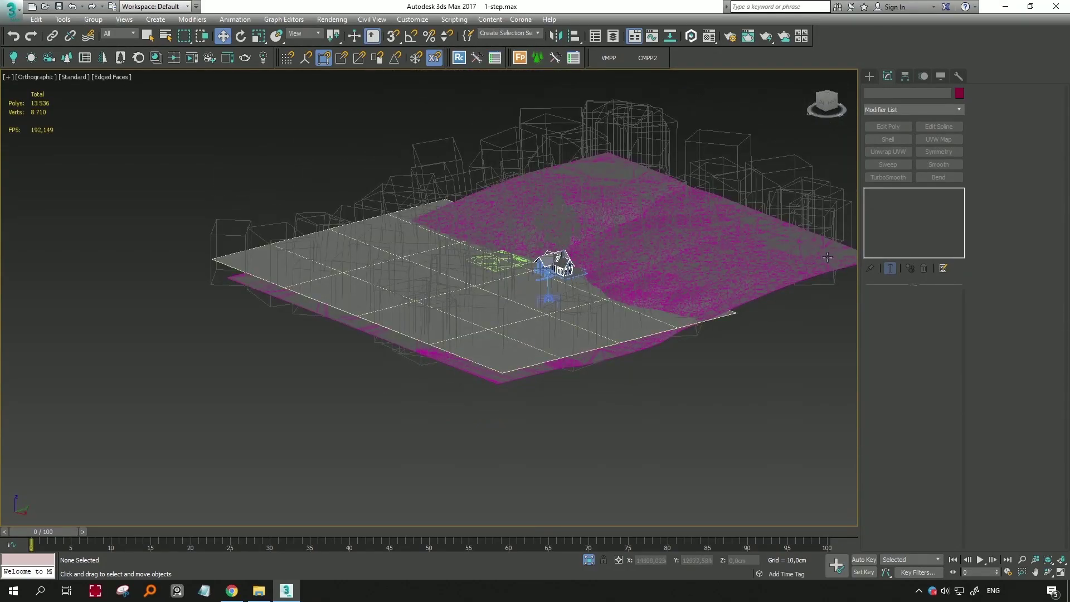
Select terrain Rectangle001 in Top view, pick its base mesh level and dismiss the MultiRes warning
left_click(798, 277)
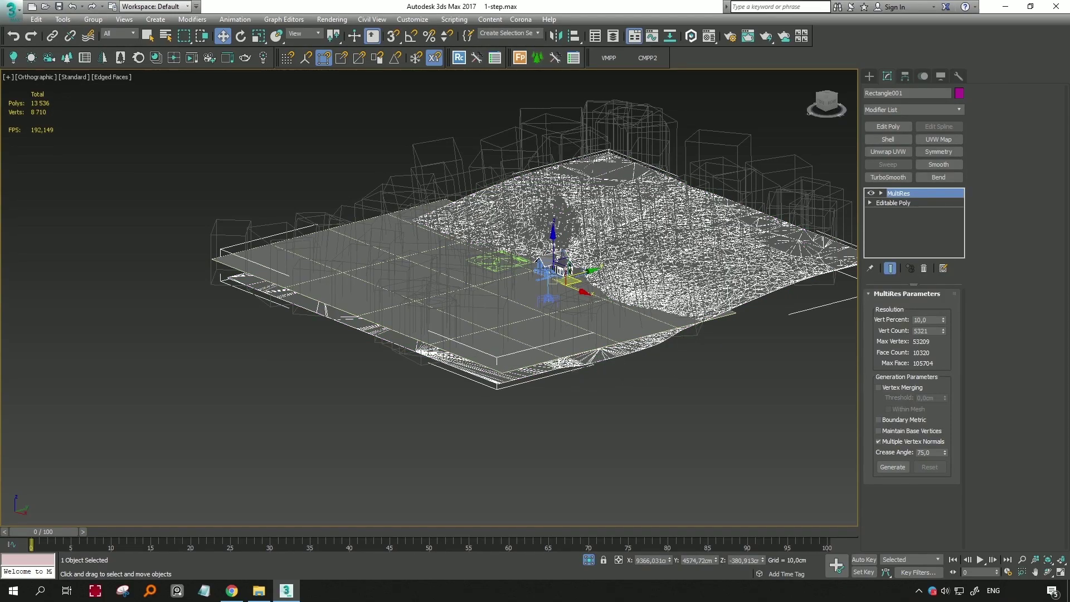
left_click(553, 413)
key("t")
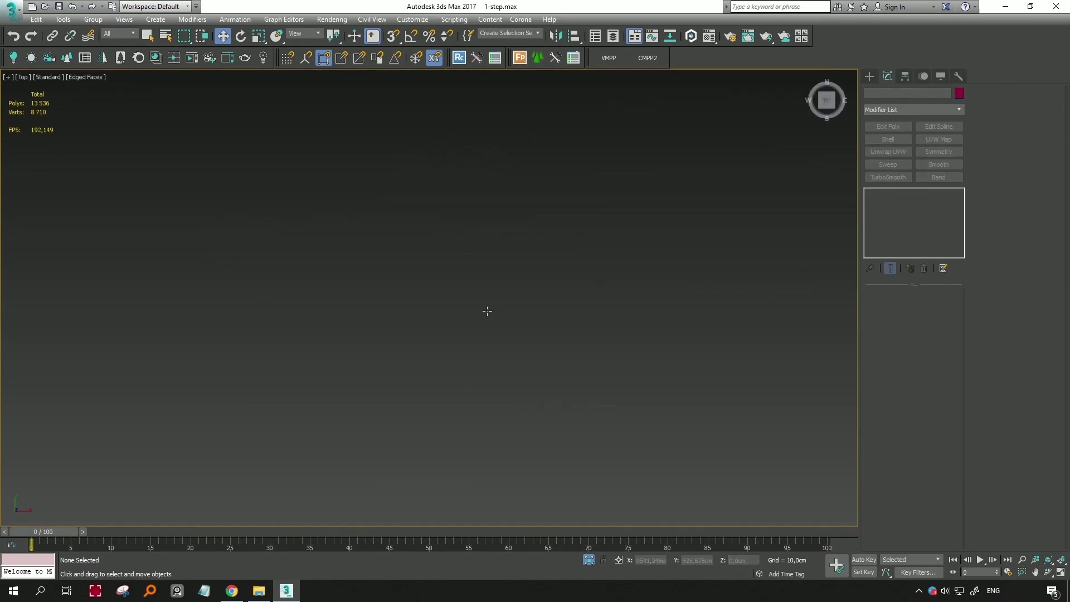
scroll(638, 310, "up", 3)
scroll(786, 314, "down", 5)
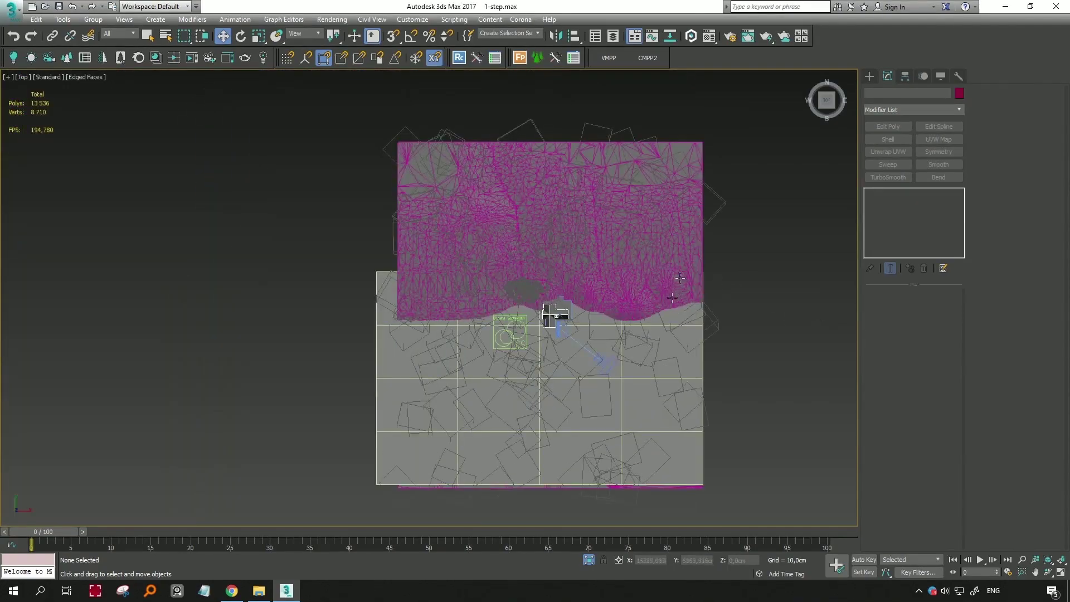
scroll(744, 343, "up", 2)
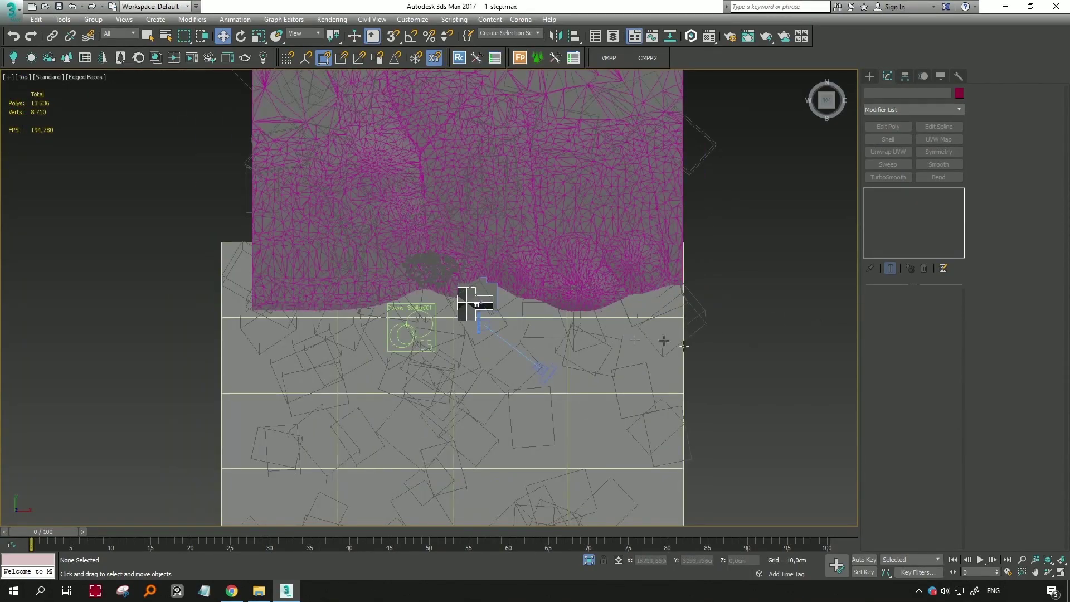
left_click(541, 289)
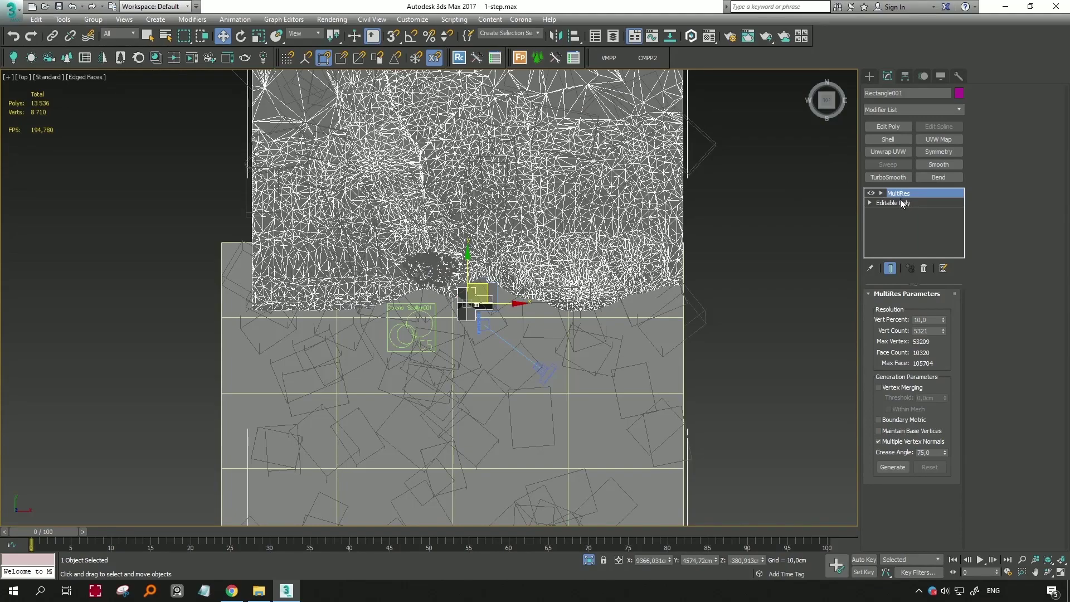
left_click(901, 201)
left_click(639, 236)
Convert the terrain Rectangle001 to an editable poly
right_click(609, 228)
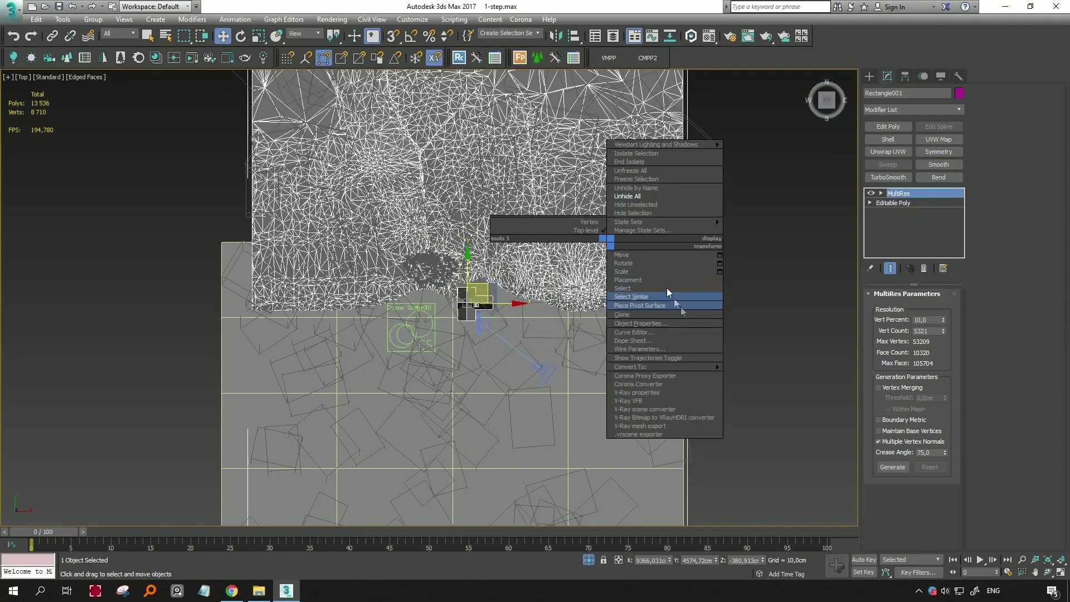
left_click(766, 368)
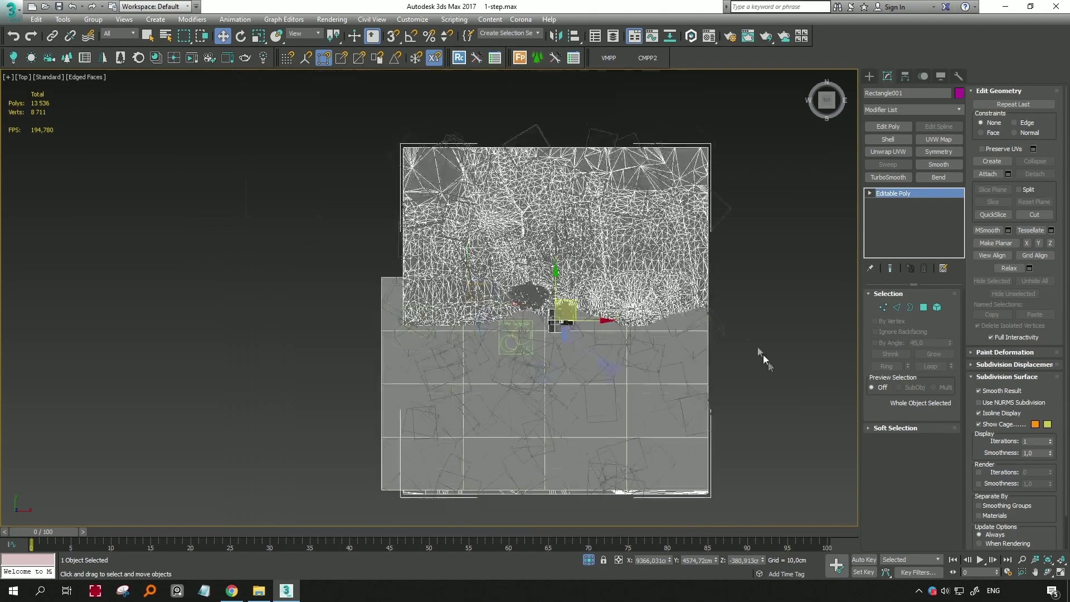
scroll(763, 355, "down", 2)
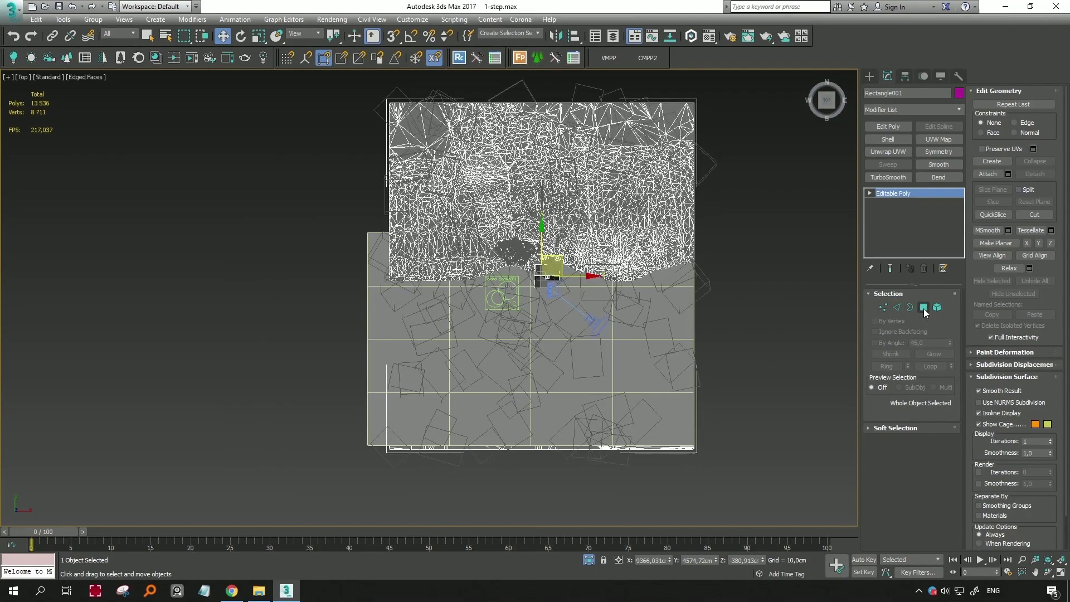
scroll(772, 301, "up", 2)
scroll(772, 301, "down", 2)
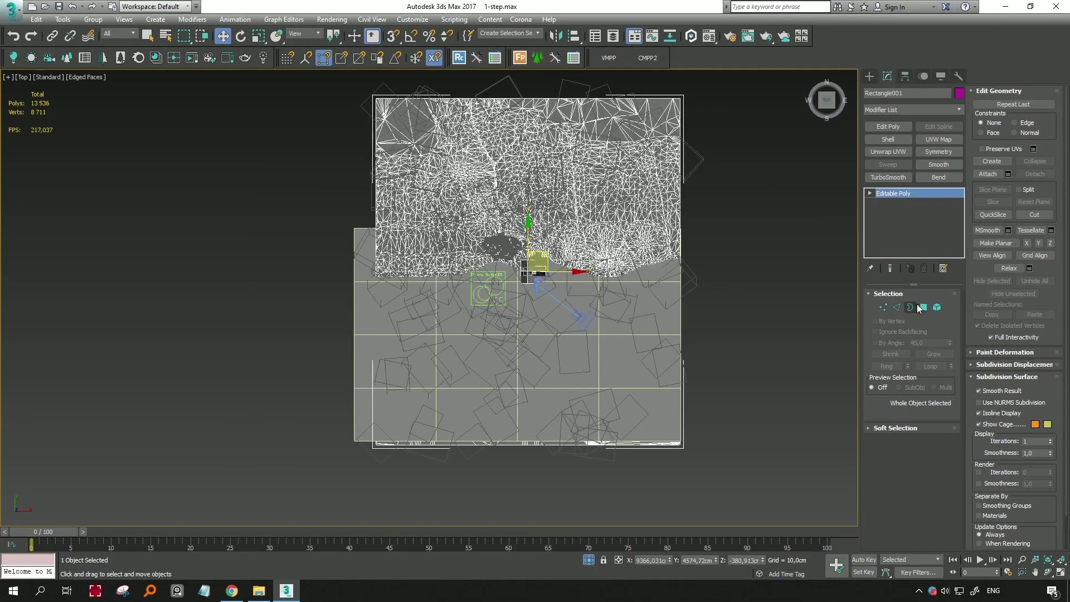
Enter Polygon sub-object mode with the viewport in wireframe display
left_click(918, 306)
key("F3")
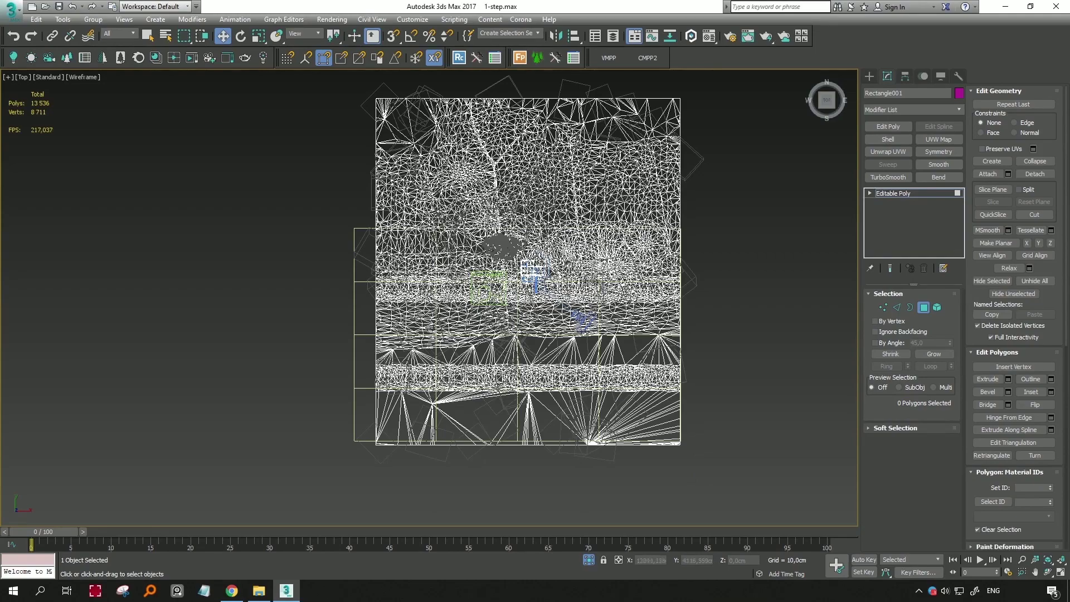
key("F3")
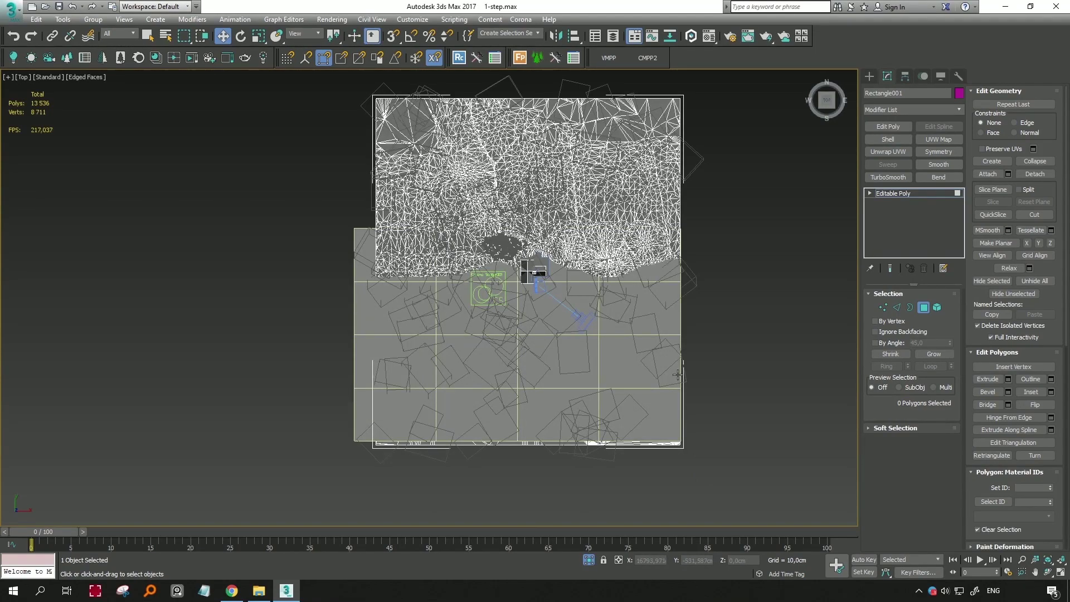
key("F3")
Select the terrain's lower flat polygons plus the strips along its boundary and lower edge
left_click_drag(609, 436, 602, 329)
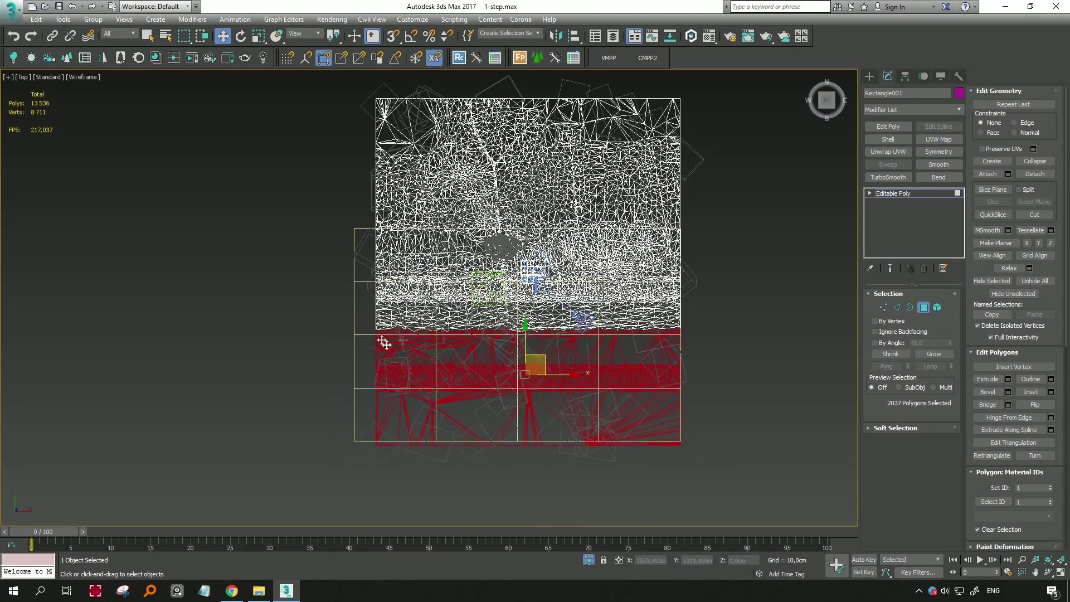
scroll(591, 279, "up", 3)
key("F3")
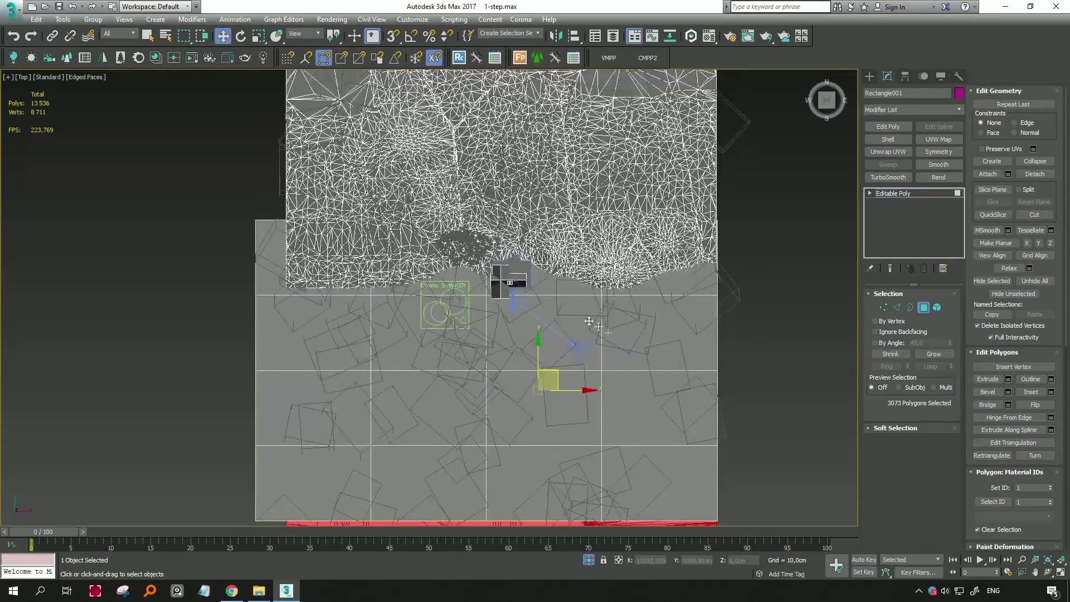
left_click_drag(741, 397, 248, 303, "ctrl")
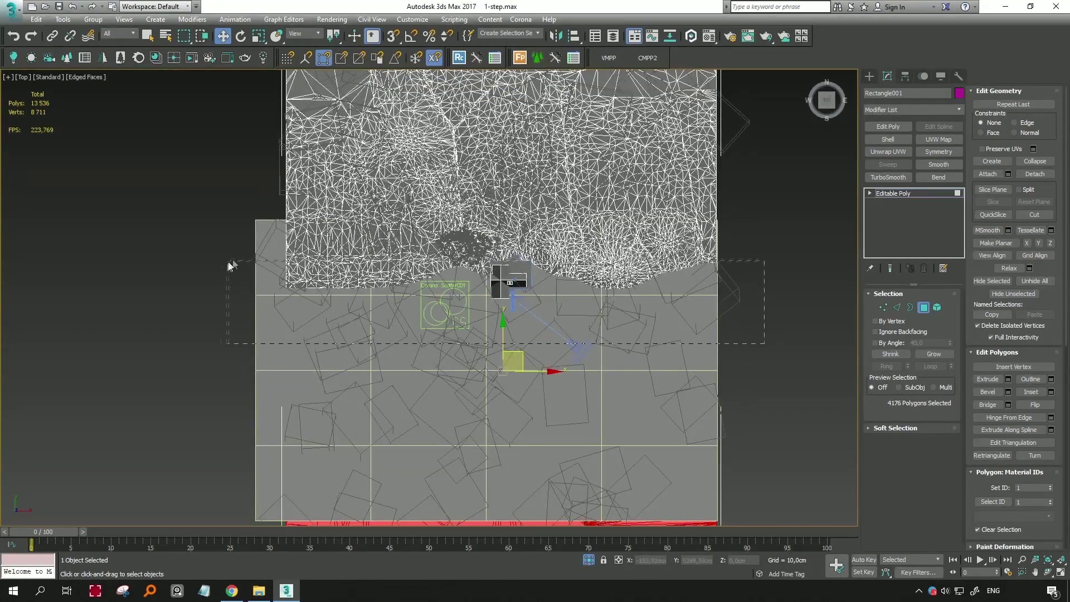
left_click_drag(771, 339, 217, 275, "ctrl")
key("F3")
key("F3")
scroll(628, 252, "down", 3)
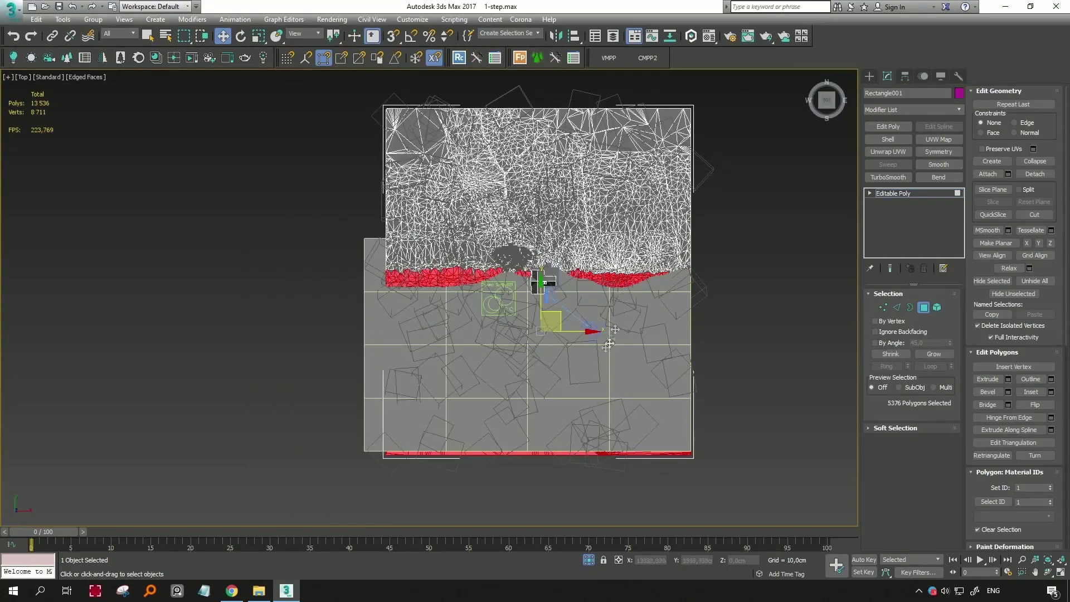
middle_click_drag(629, 253, 480, 279)
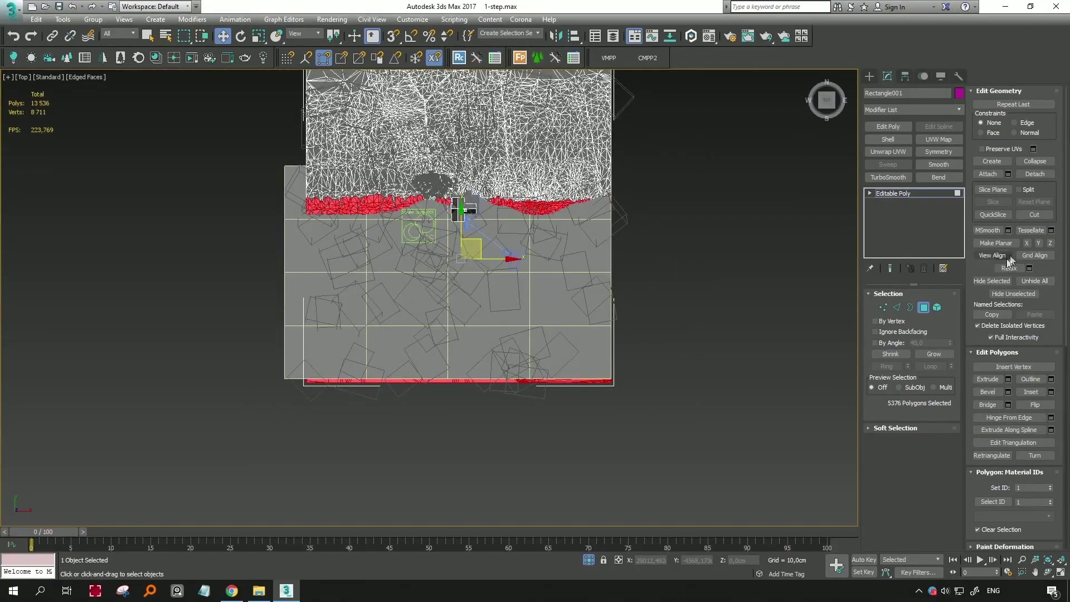
Detach the selected polygons as Object001 and clear the selection
left_click(1036, 175)
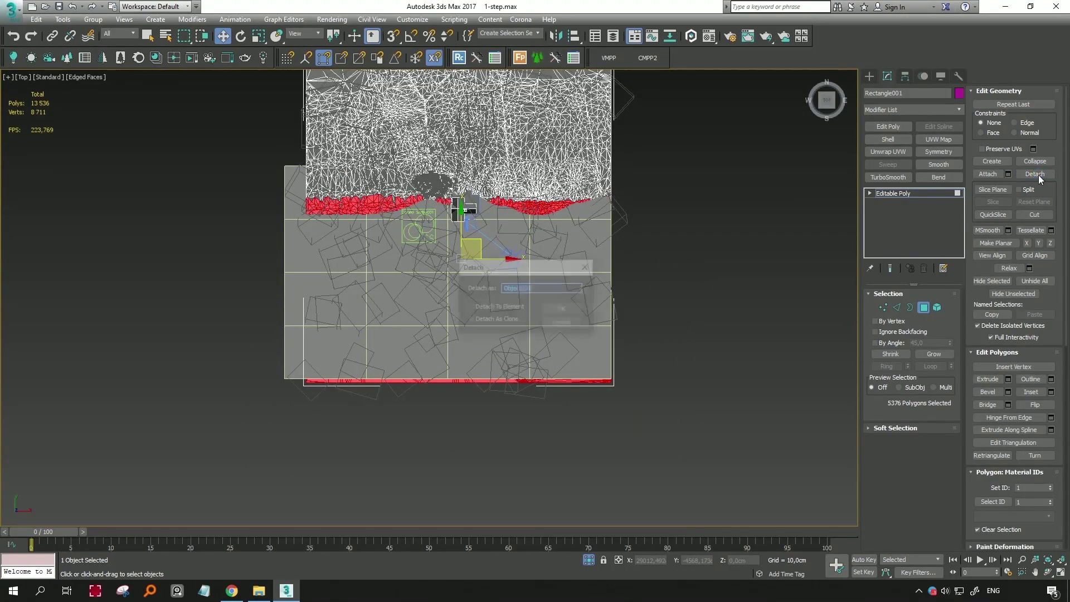
left_click(562, 310)
left_click(851, 315)
middle_click_drag(852, 314, 547, 318, "alt")
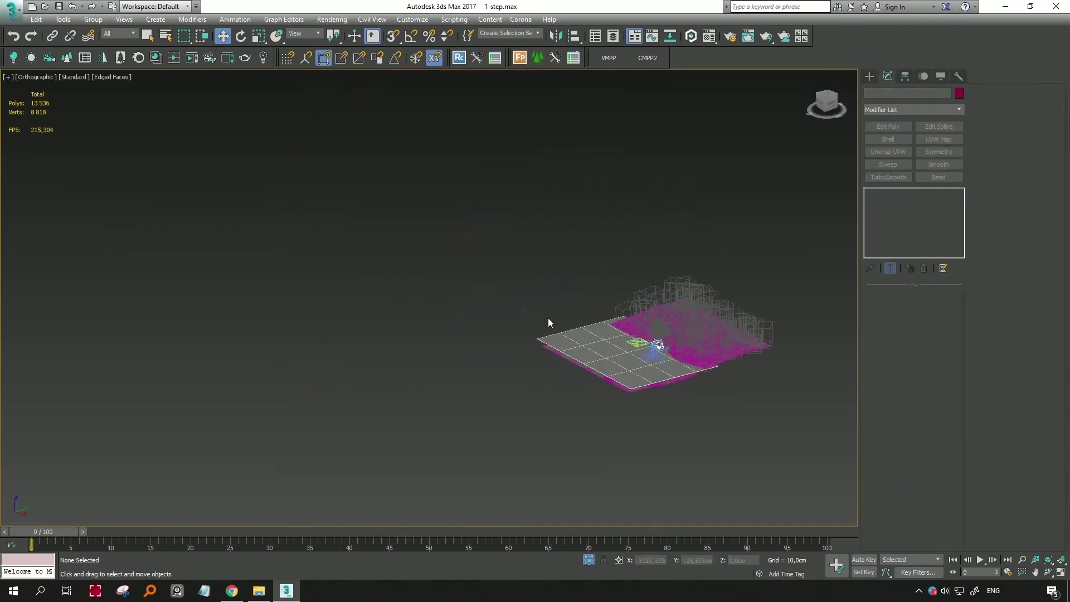
Select Object001, then the tree scatter, and review the CoronaScatter rollouts
scroll(695, 354, "up", 3)
left_click(590, 341)
scroll(589, 341, "up", 5)
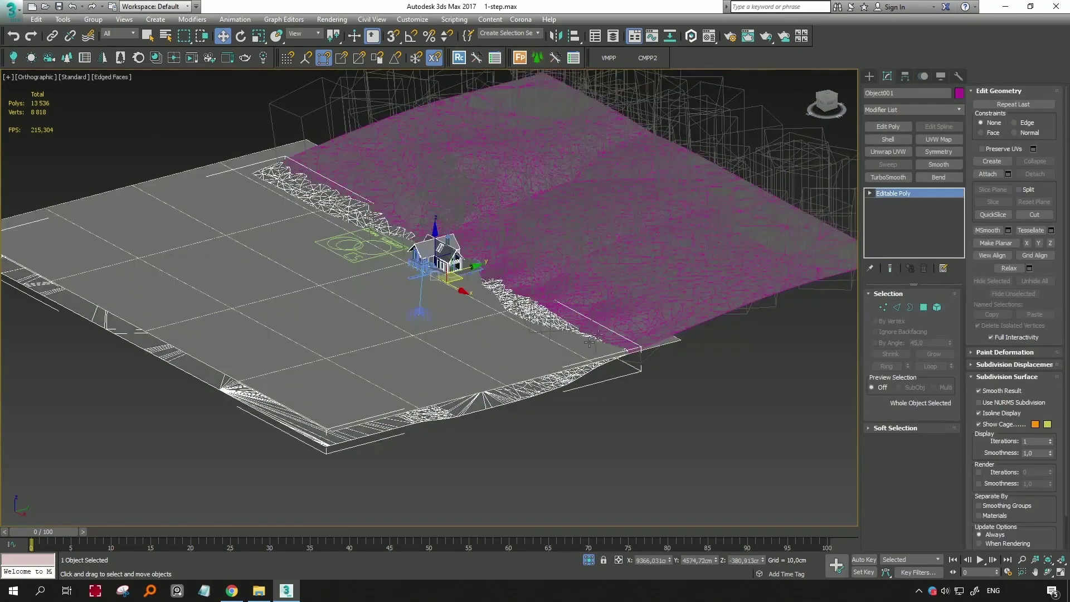
middle_click_drag(599, 289, 723, 251, "alt")
left_click(674, 208)
scroll(674, 208, "down", 3)
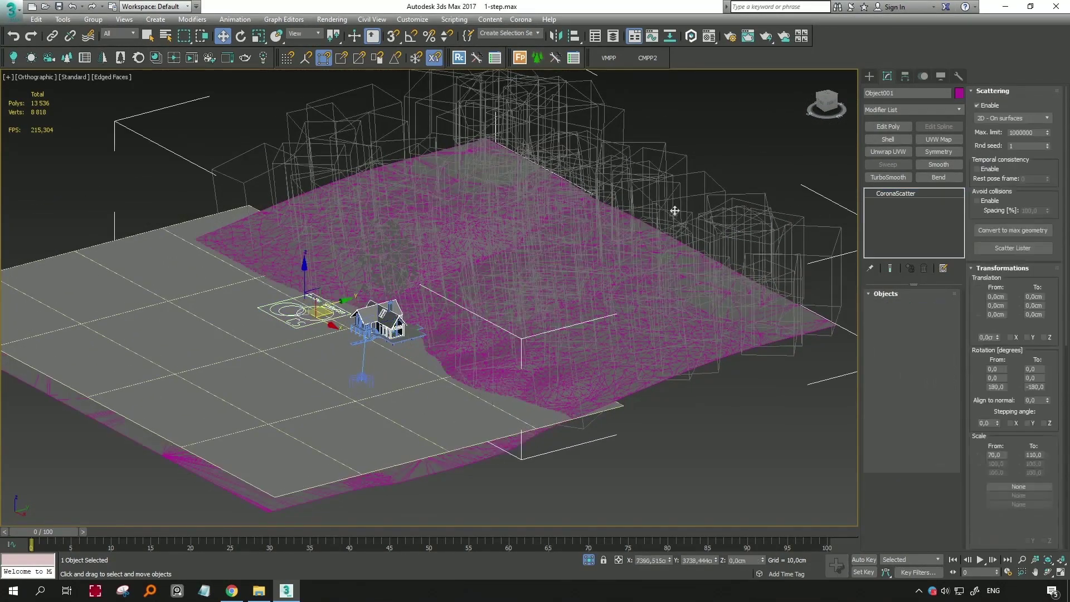
scroll(524, 268, "down", 3)
mouse_move(474, 311)
middle_mouse_down("alt")
mouse_move(511, 325)
mouse_move(515, 304)
middle_mouse_up("alt")
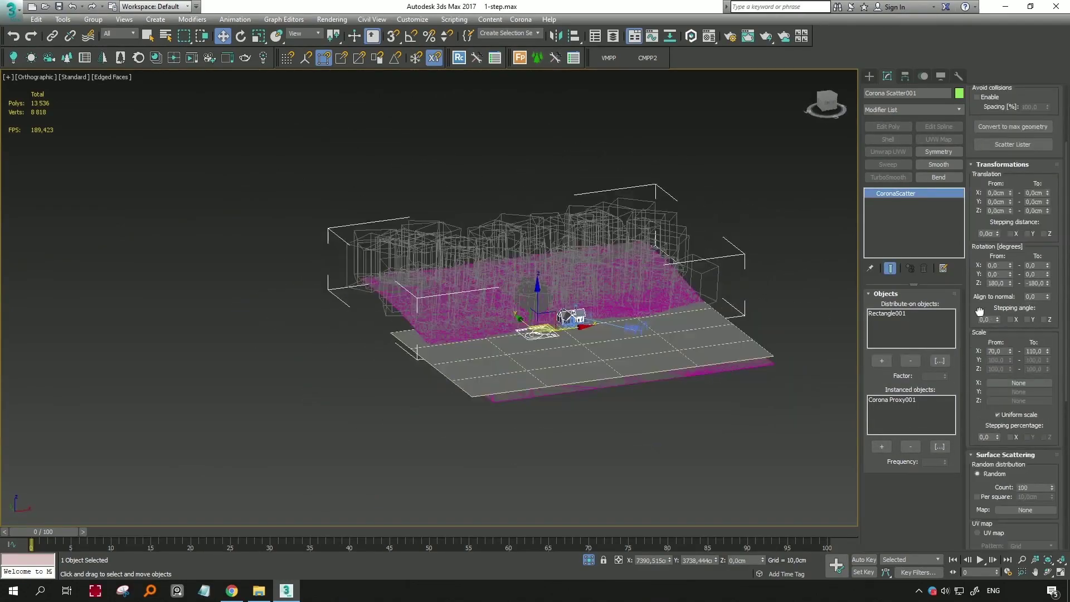
scroll(1008, 273, "down", 1)
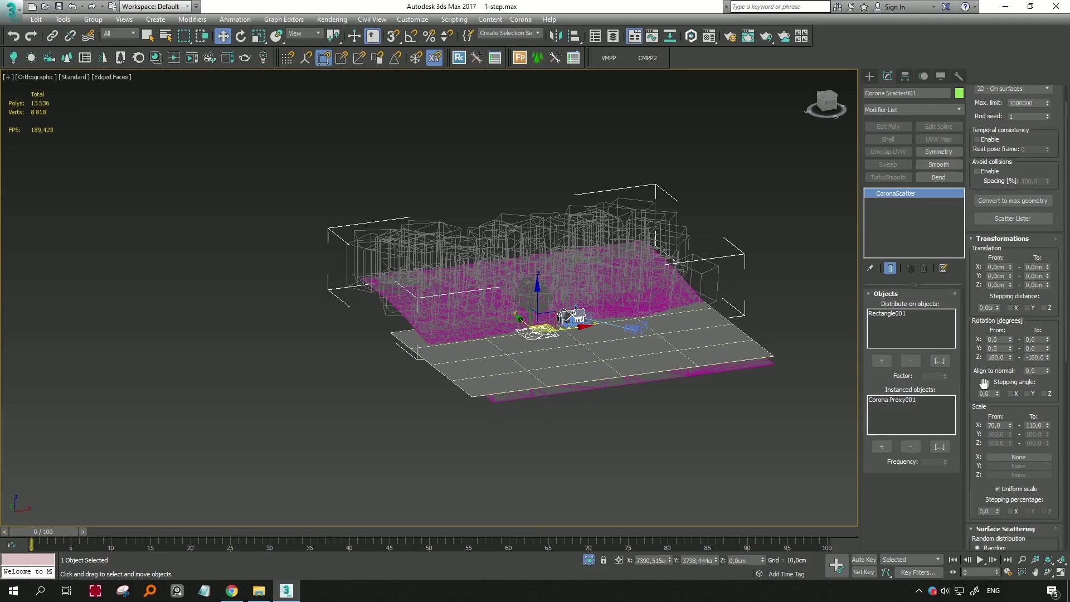
scroll(984, 383, "down", 1)
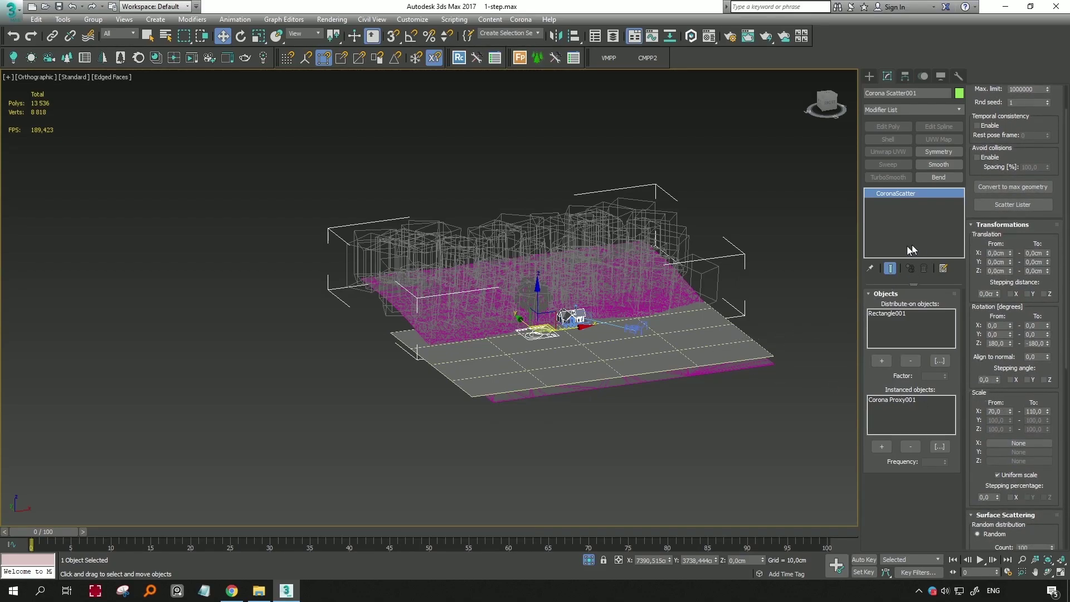
scroll(977, 456, "down", 2)
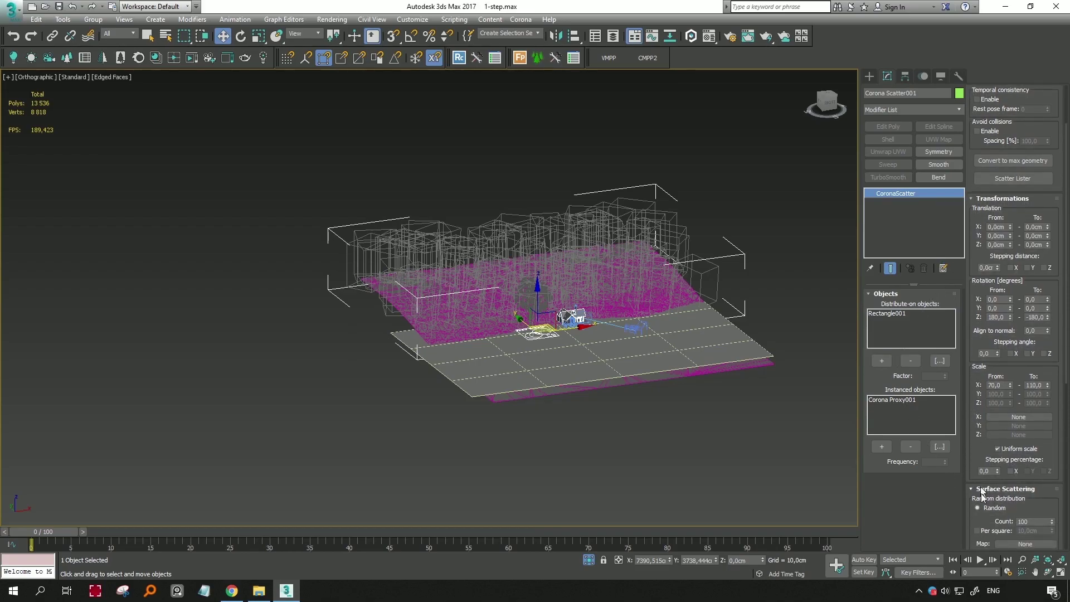
left_click_drag(972, 477, 970, 435)
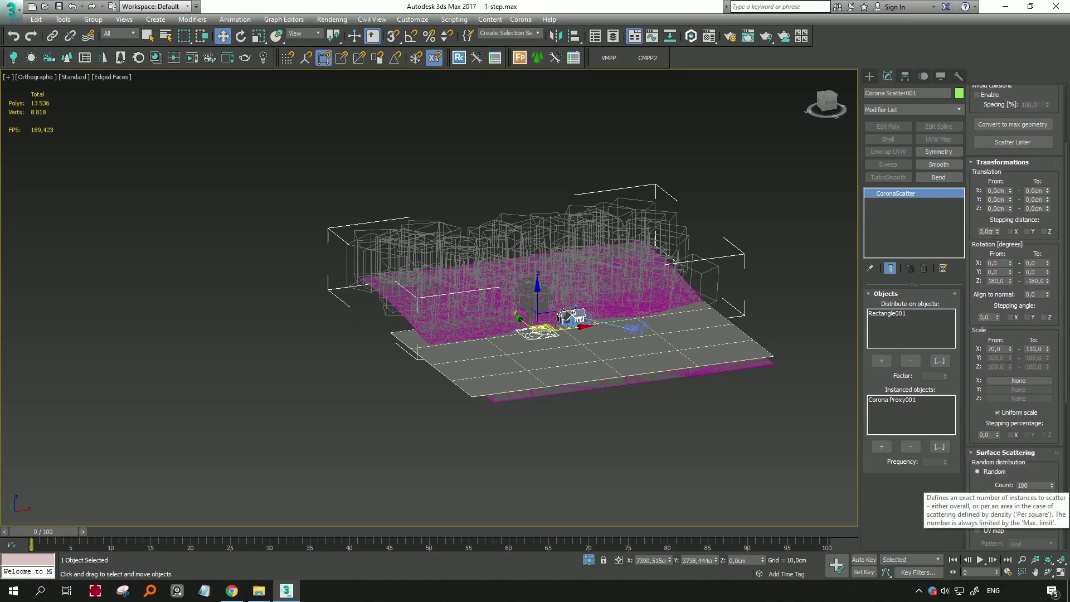
Switch to Top view, deselect everything and bring up the Create panel
key("t")
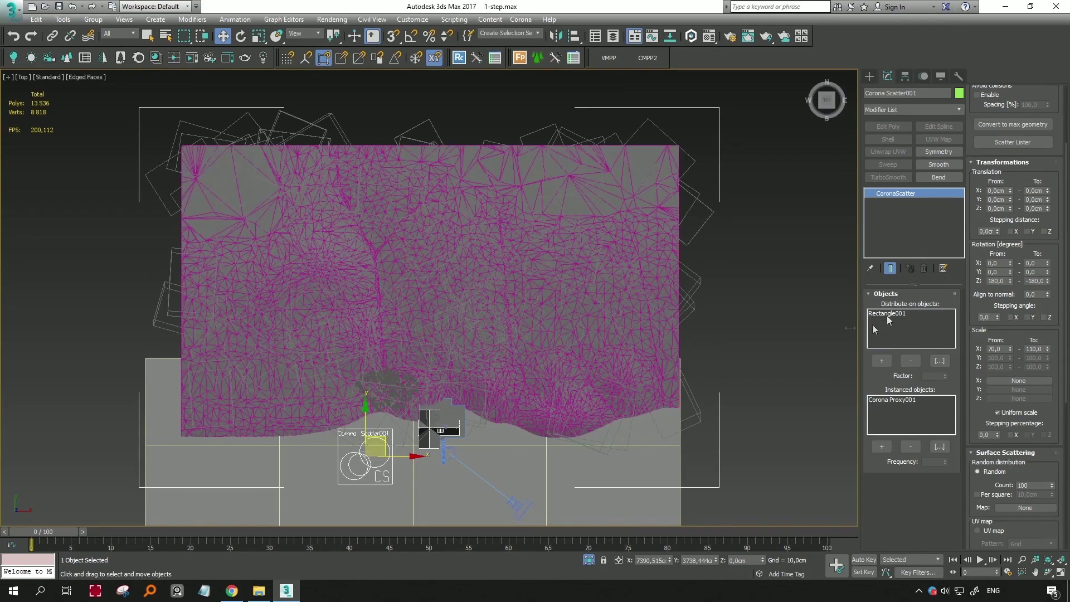
scroll(752, 315, "down", 3)
left_click(752, 315)
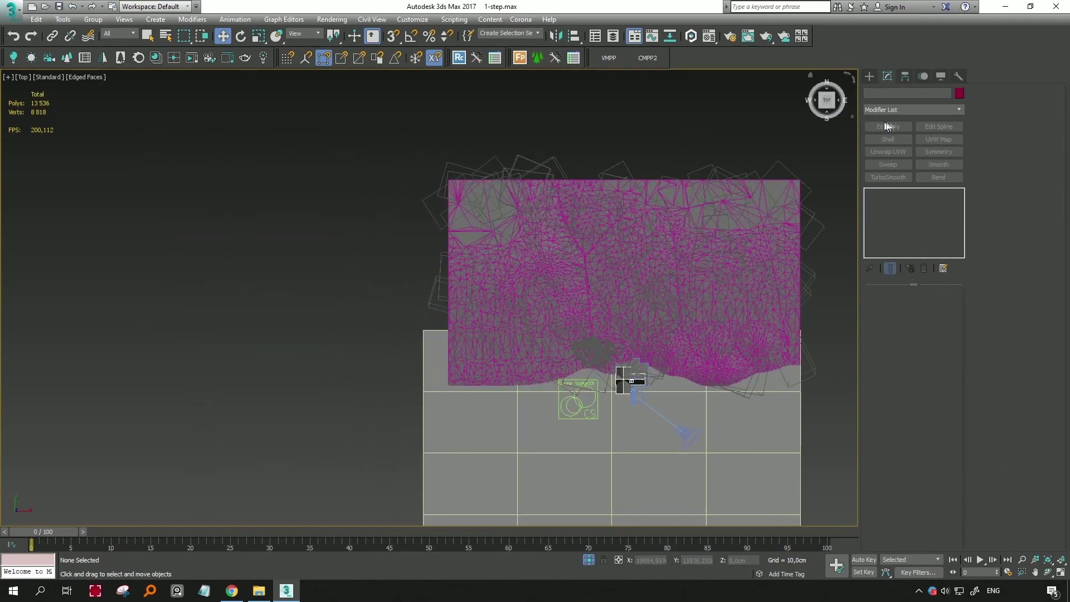
left_click(870, 76)
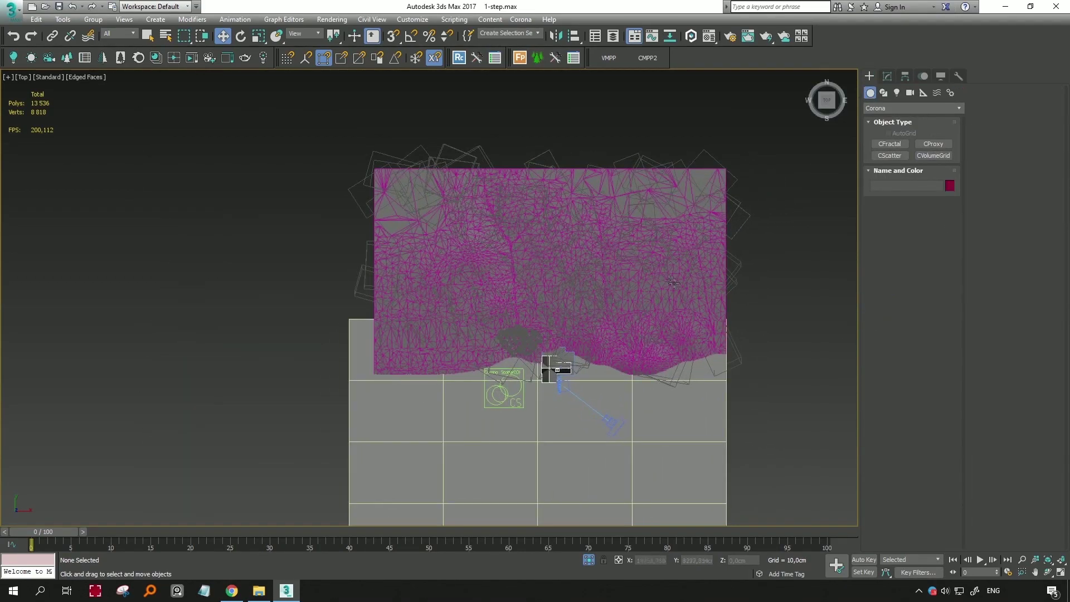
middle_click_drag(691, 228, 598, 288, "alt")
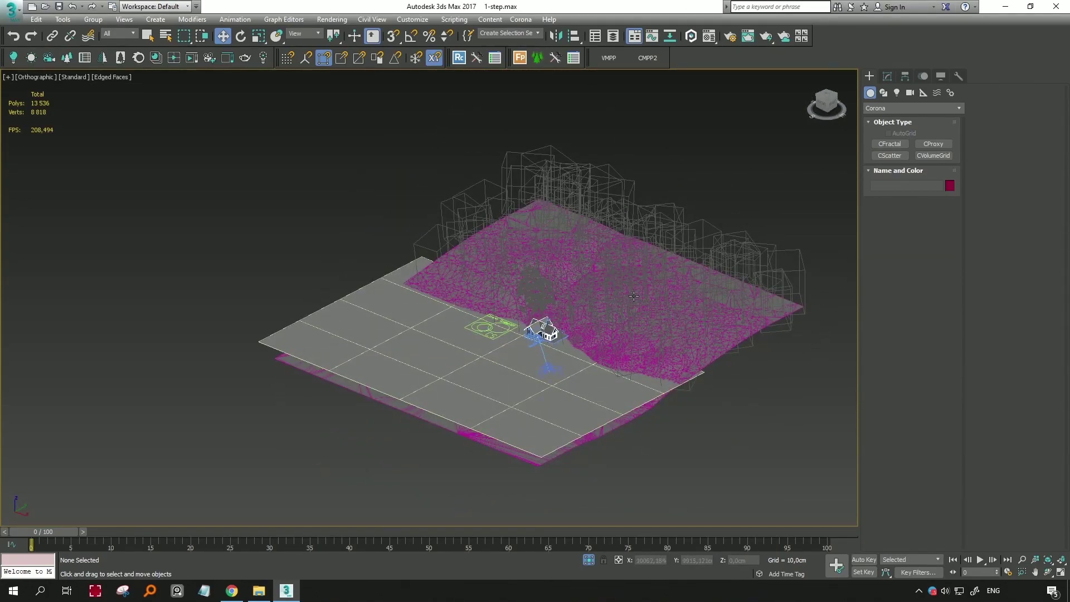
middle_click_drag(593, 290, 666, 295)
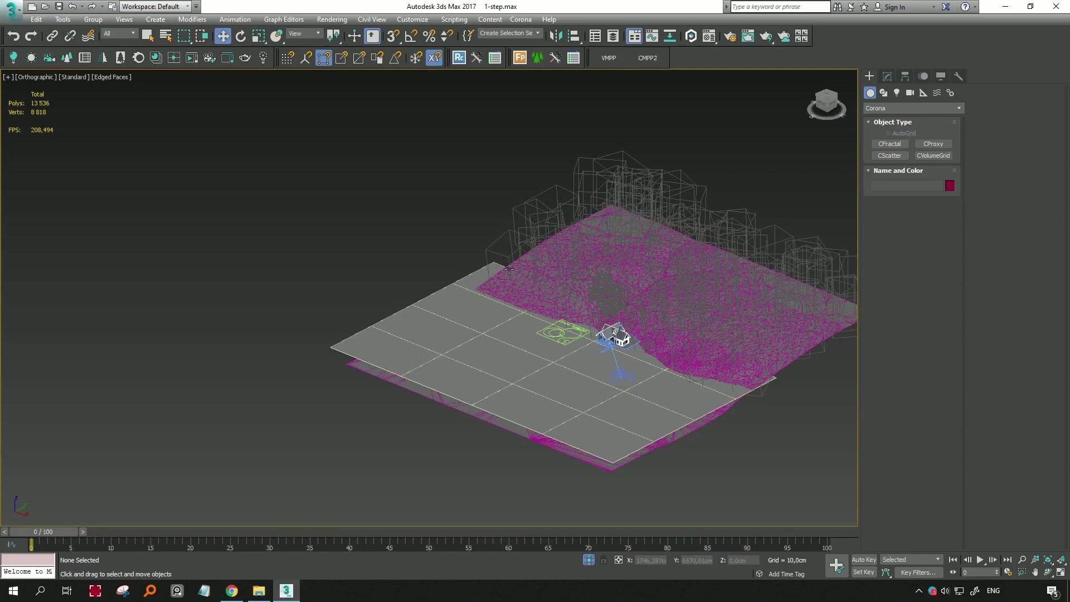
key("t")
scroll(709, 273, "down", 5)
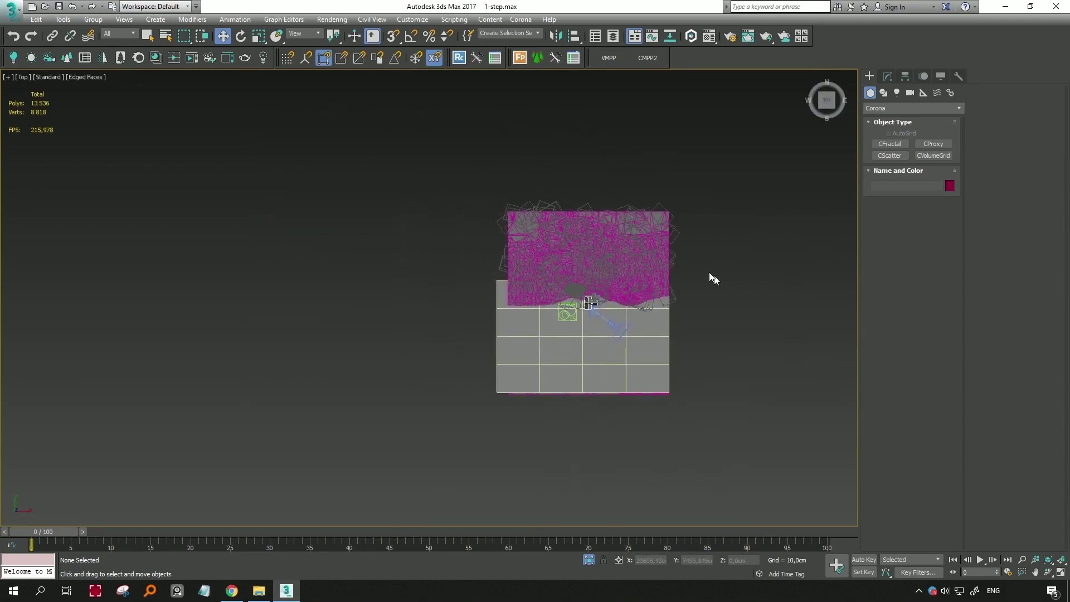
scroll(725, 273, "up", 6)
Draw a curved line spline, Line001, beside the terrain in the Top viewport
left_click(886, 108)
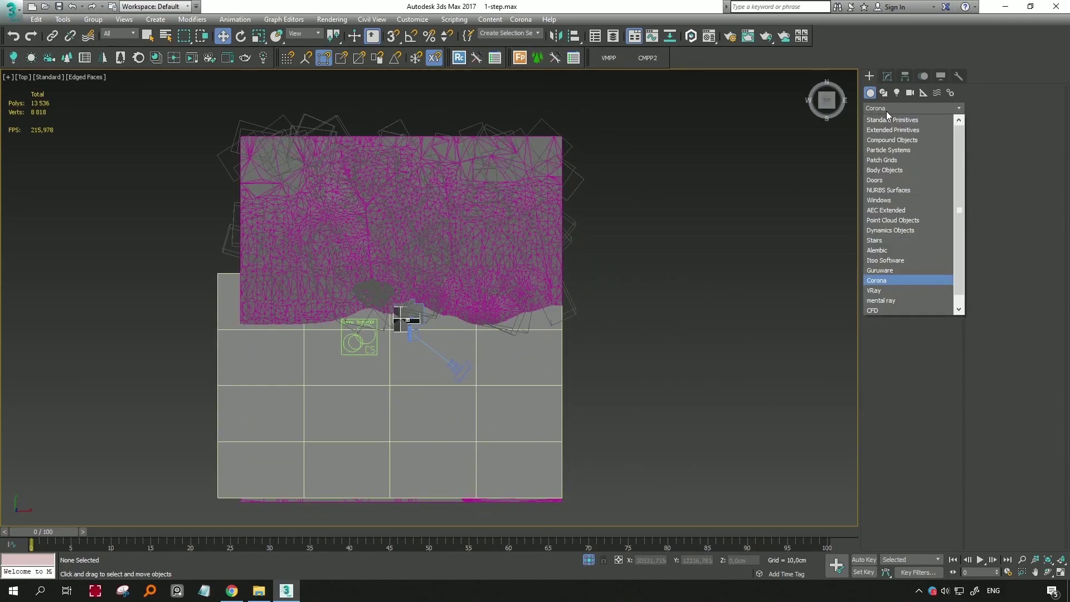
left_click(892, 116)
left_click(883, 93)
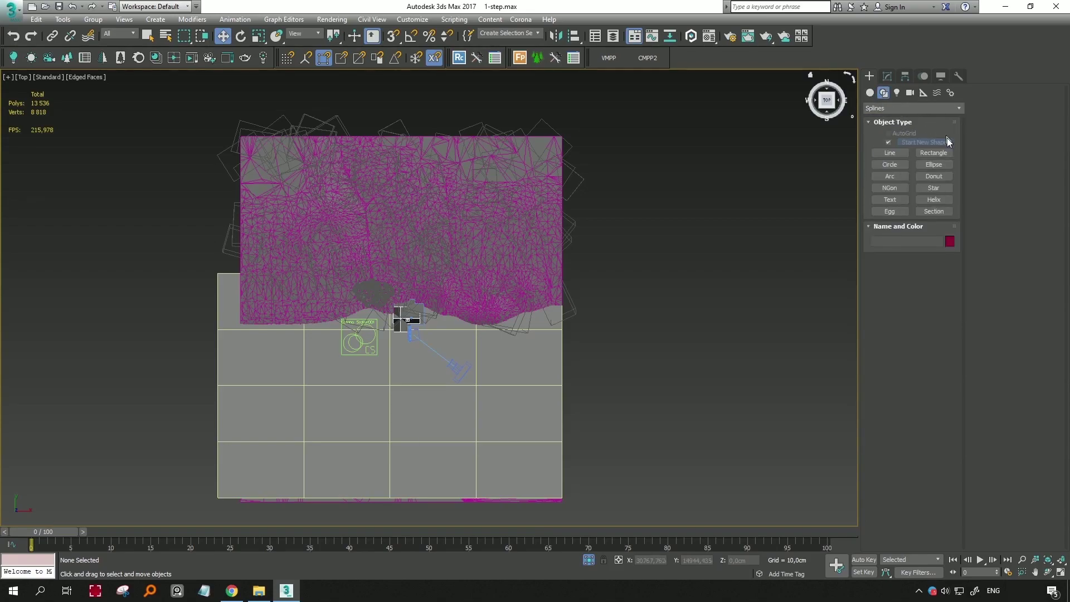
left_click(890, 153)
left_click(636, 351)
left_click(724, 264)
left_click(691, 184)
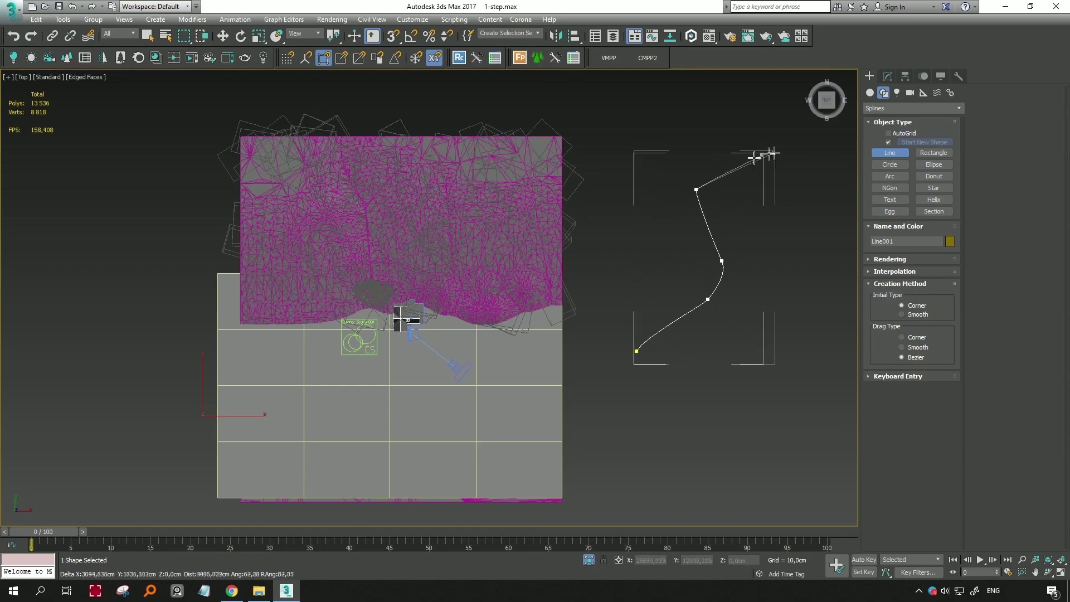
left_click(772, 149)
right_click(808, 150)
middle_click_drag(808, 150, 734, 226)
right_click(724, 220)
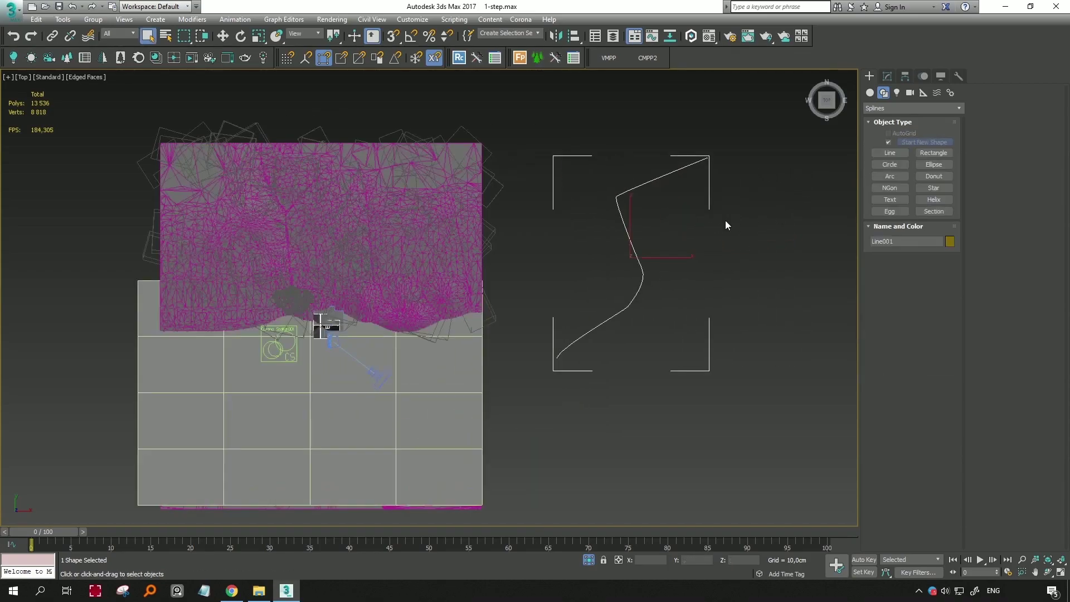
Switch the Create panel to the Corona geometry category
left_click(870, 93)
left_click(887, 109)
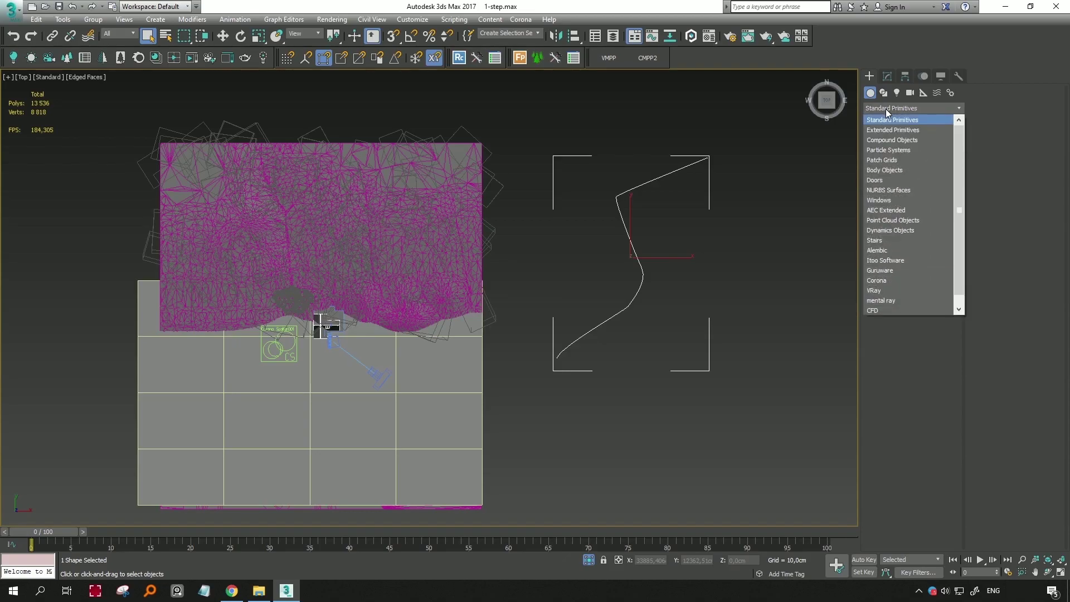
left_click(885, 282)
Place a new Corona Scatter object beside the line and show its settings in Modify
left_click(889, 155)
scroll(641, 318, "up", 3)
left_click_drag(697, 319, 719, 292)
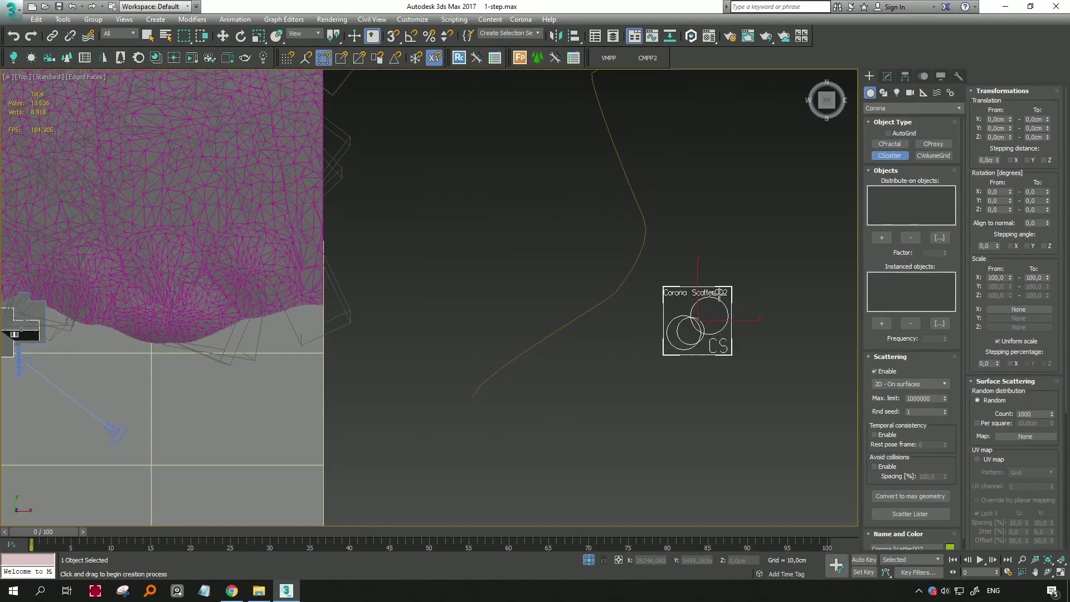
right_click(719, 293)
left_click(888, 75)
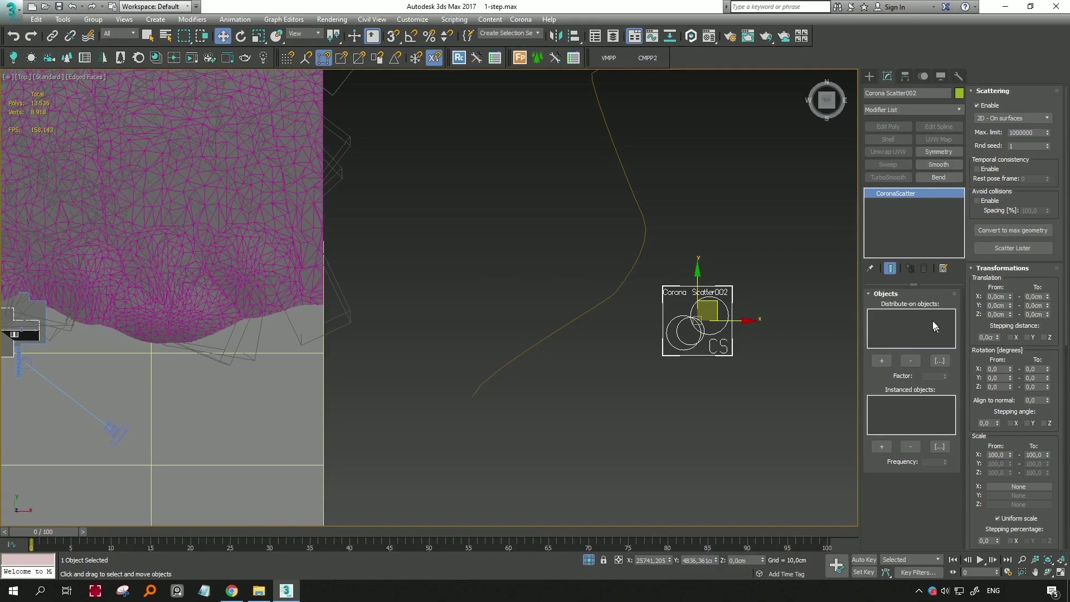
Set Line001 as the distribution object and Corona Proxy001 as the instanced object
left_click(882, 360)
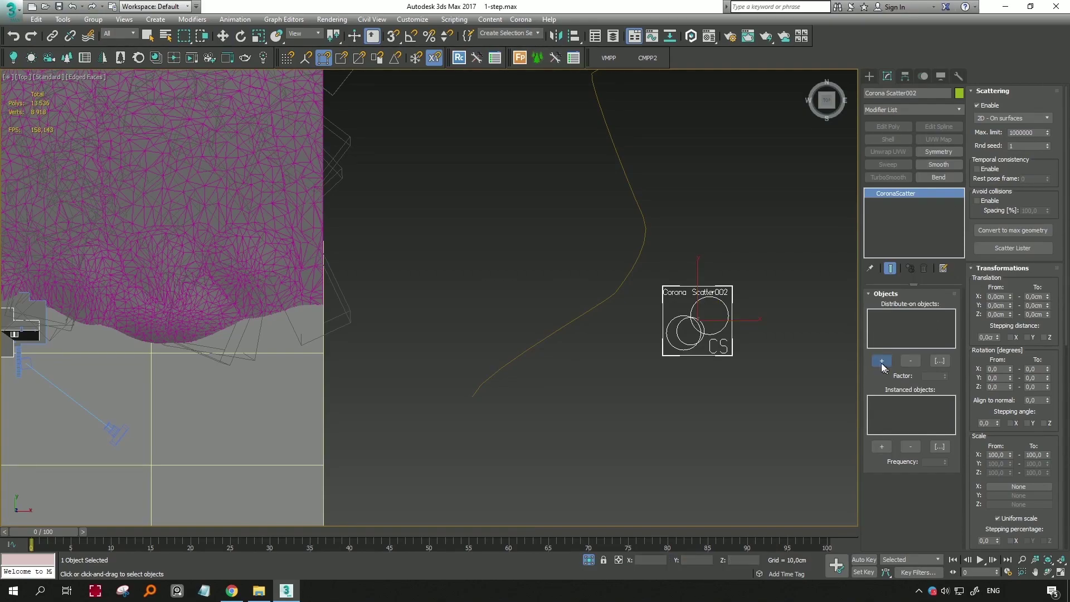
left_click(642, 206)
scroll(646, 223, "down", 4)
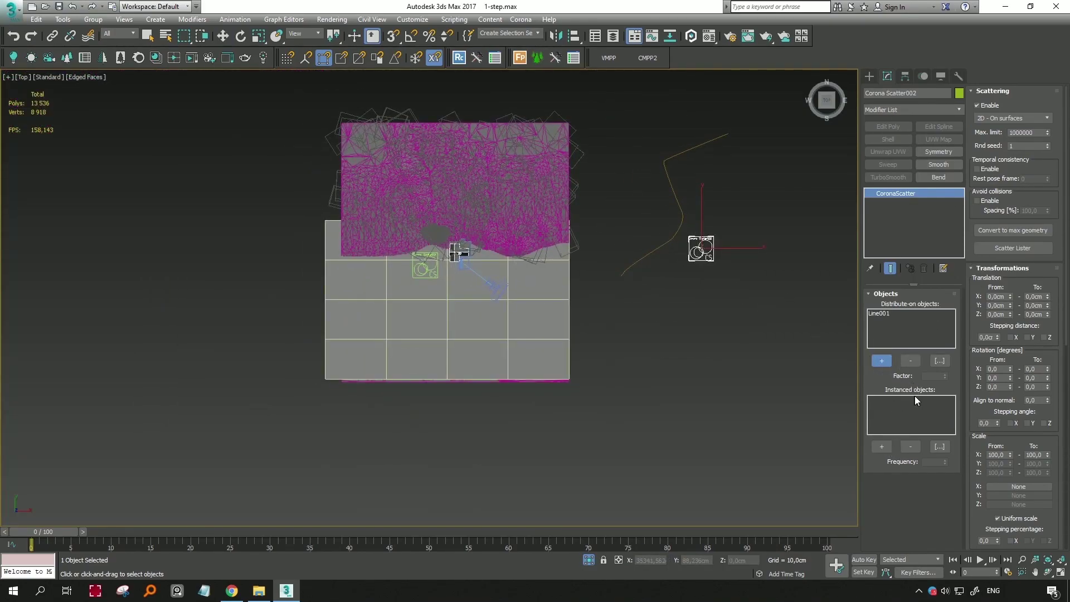
left_click(881, 447)
scroll(557, 262, "up", 8)
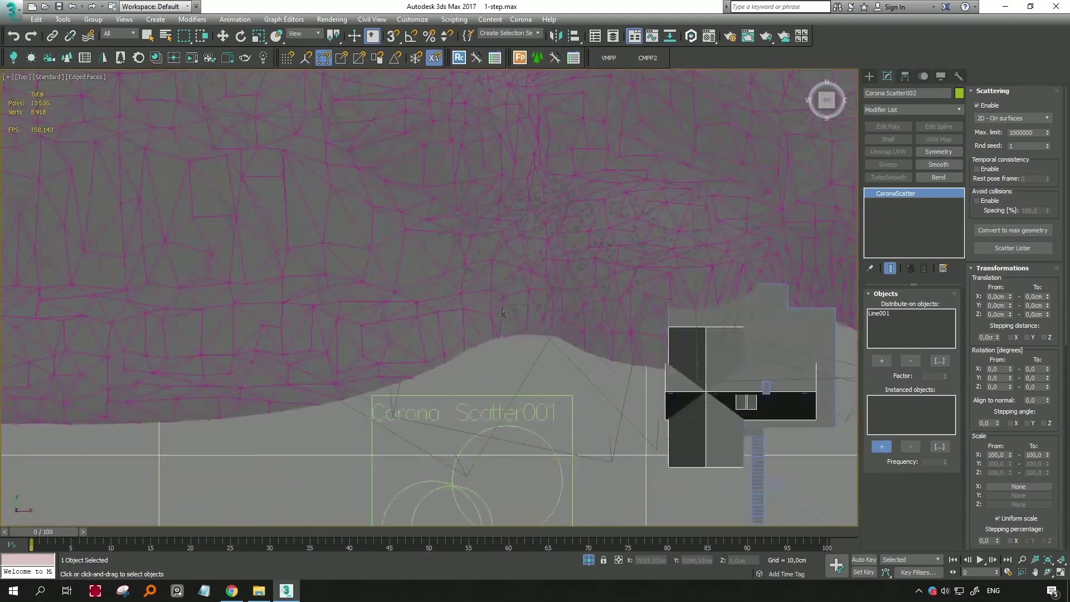
key("F3")
scroll(605, 273, "up", 3)
left_click(645, 245)
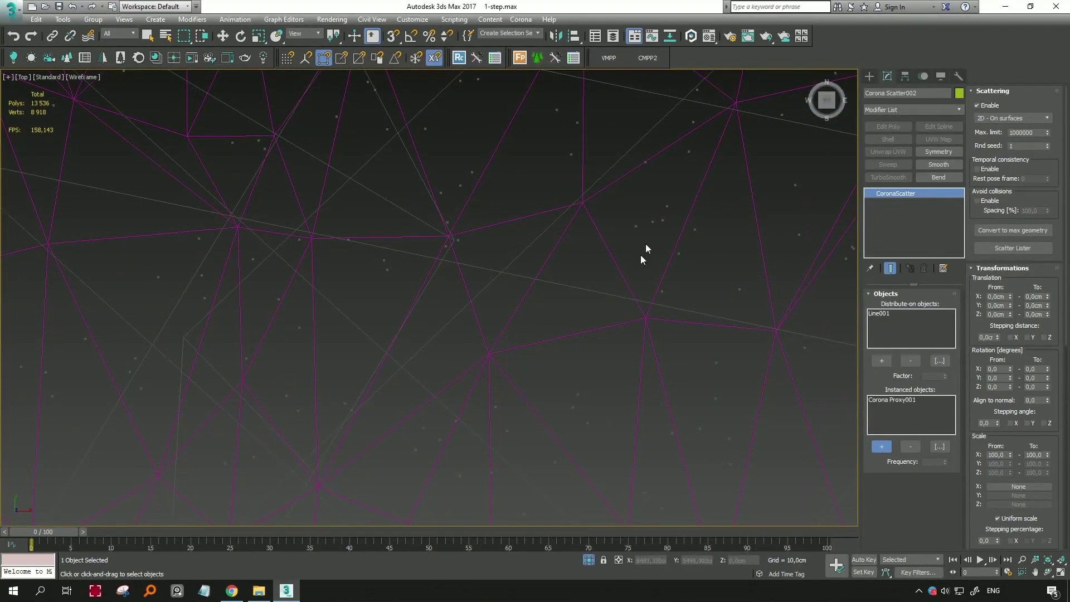
key("F3")
scroll(641, 251, "down", 5)
scroll(613, 267, "down", 3)
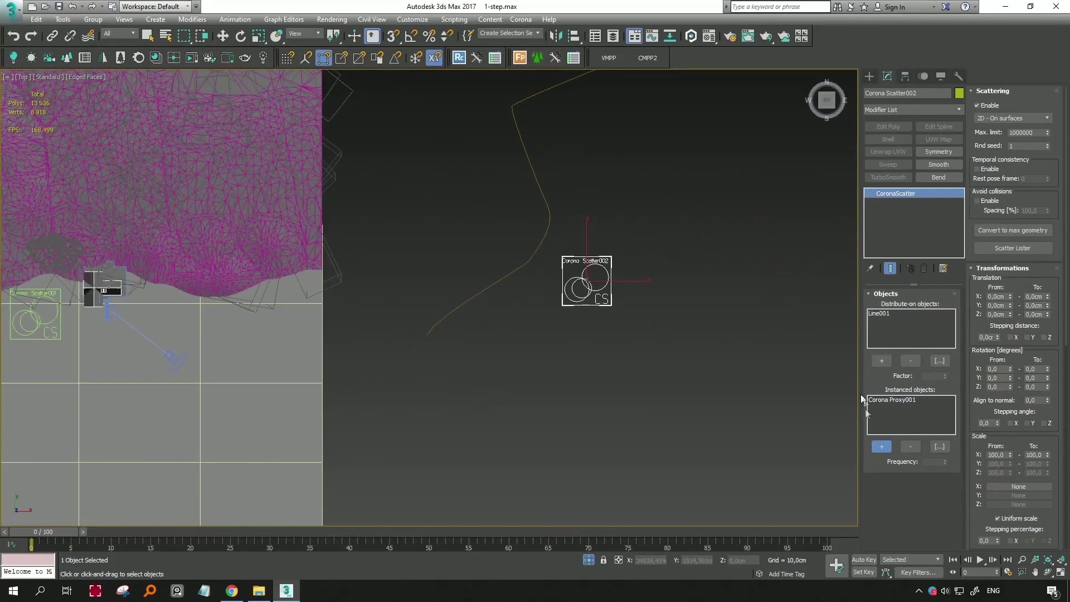
Lower Corona Scatter002's instance count to 10 and open the Scattering mode list
key("w")
left_click(701, 380)
left_click_drag(650, 330, 608, 305)
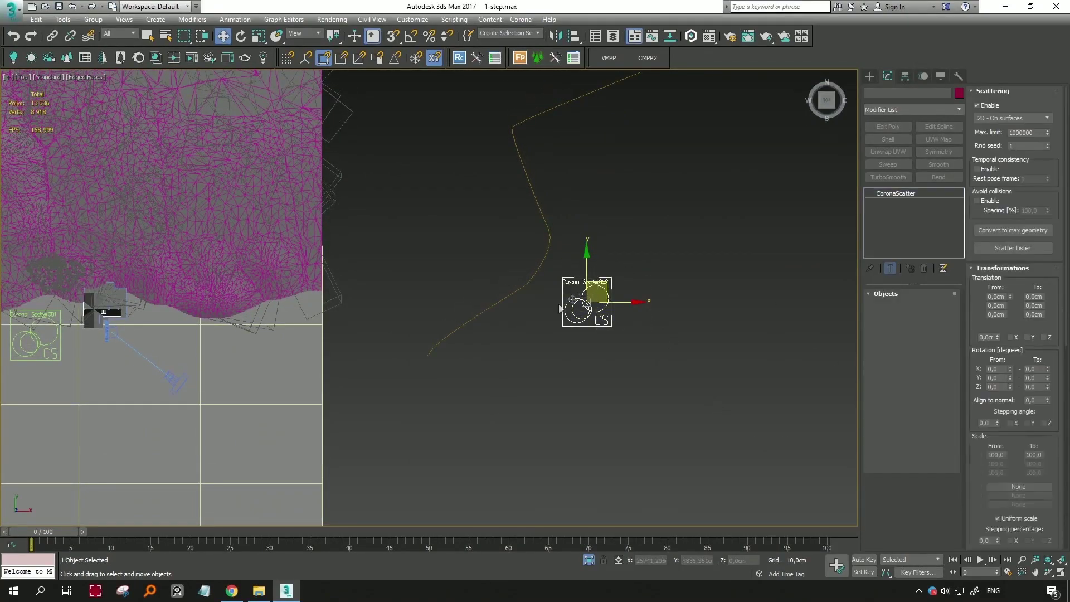
middle_click_drag(657, 114, 617, 191)
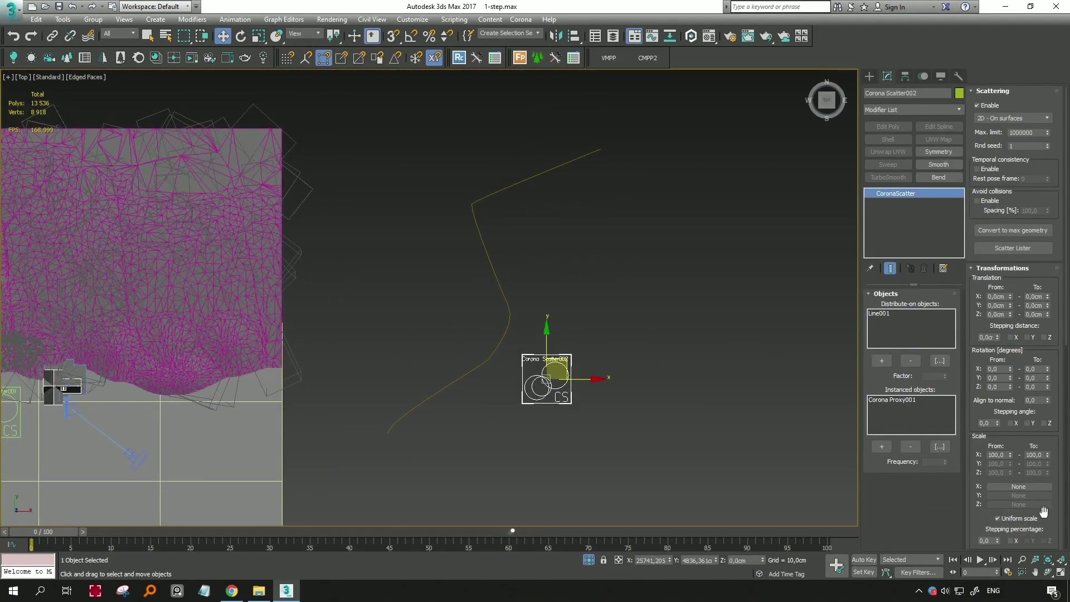
left_click_drag(1047, 519, 1050, 287)
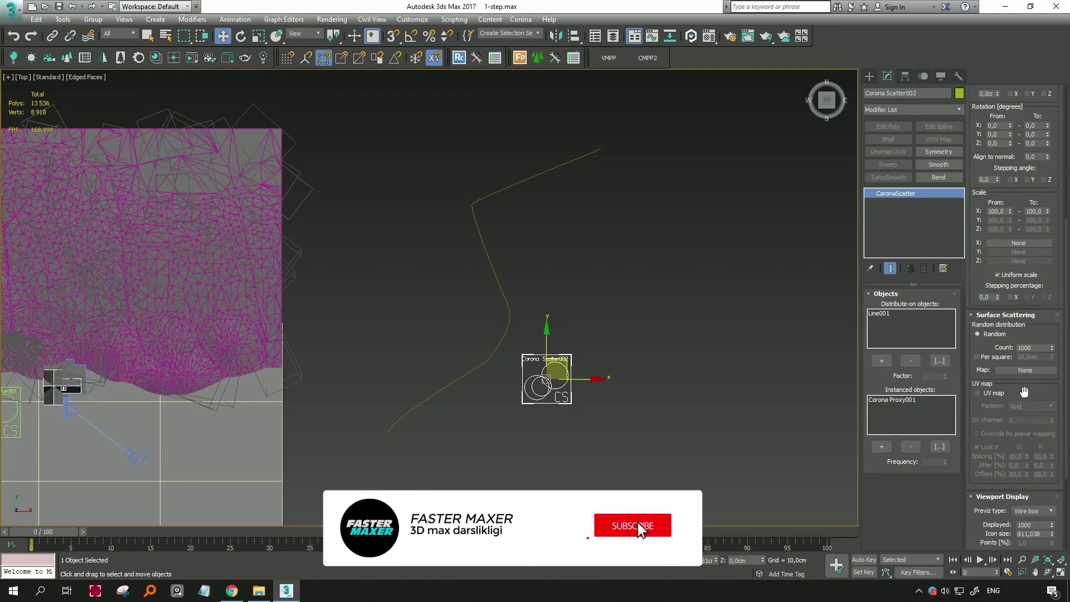
double_click(1033, 347)
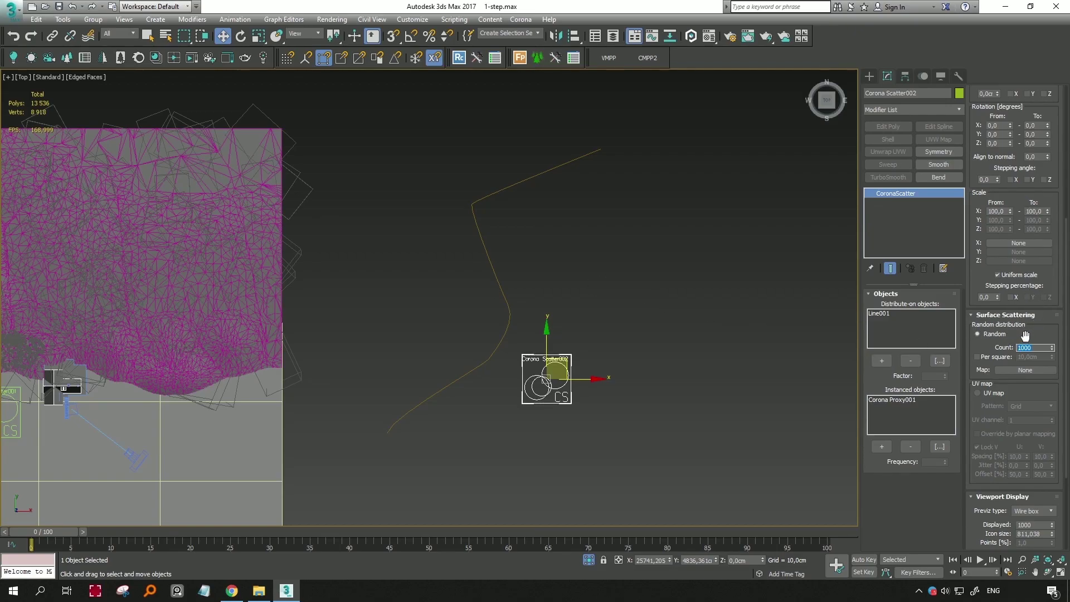
type("10")
scroll(992, 518, "down", 3)
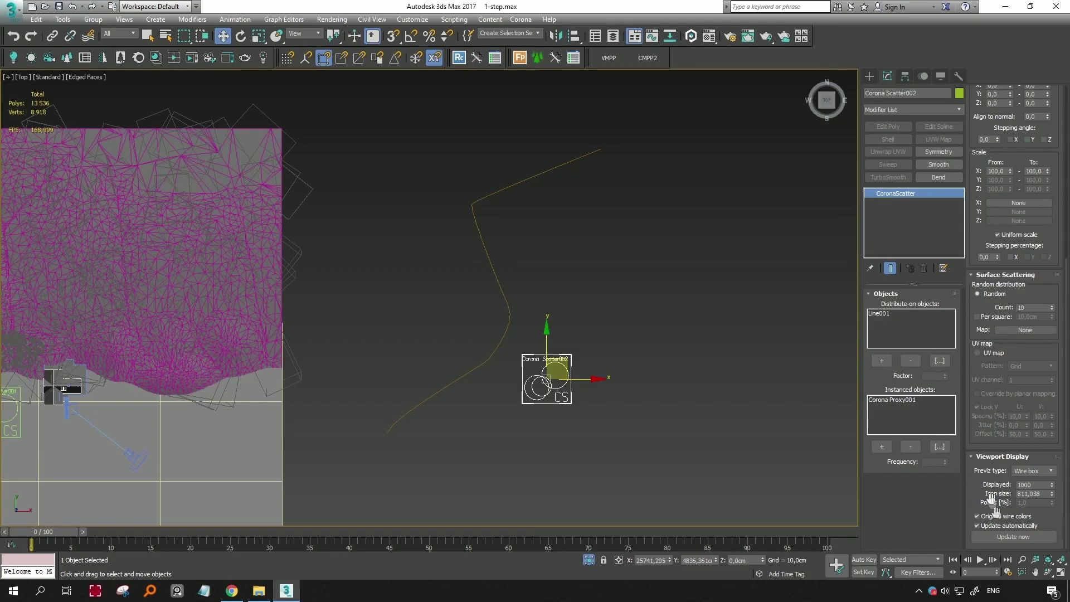
scroll(976, 142, "up", 5)
scroll(980, 140, "up", 5)
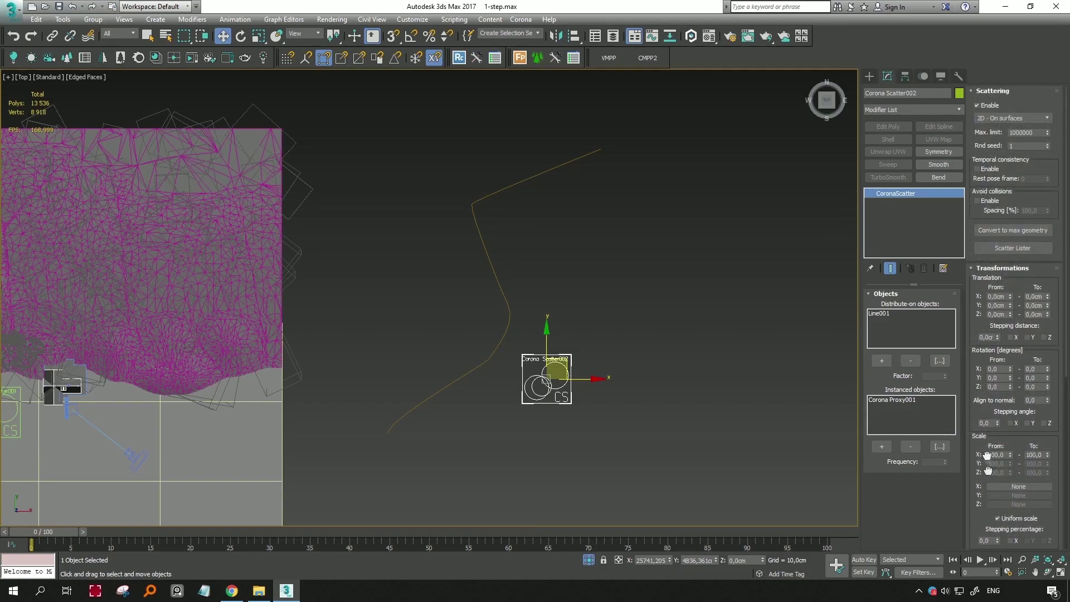
left_click(994, 118)
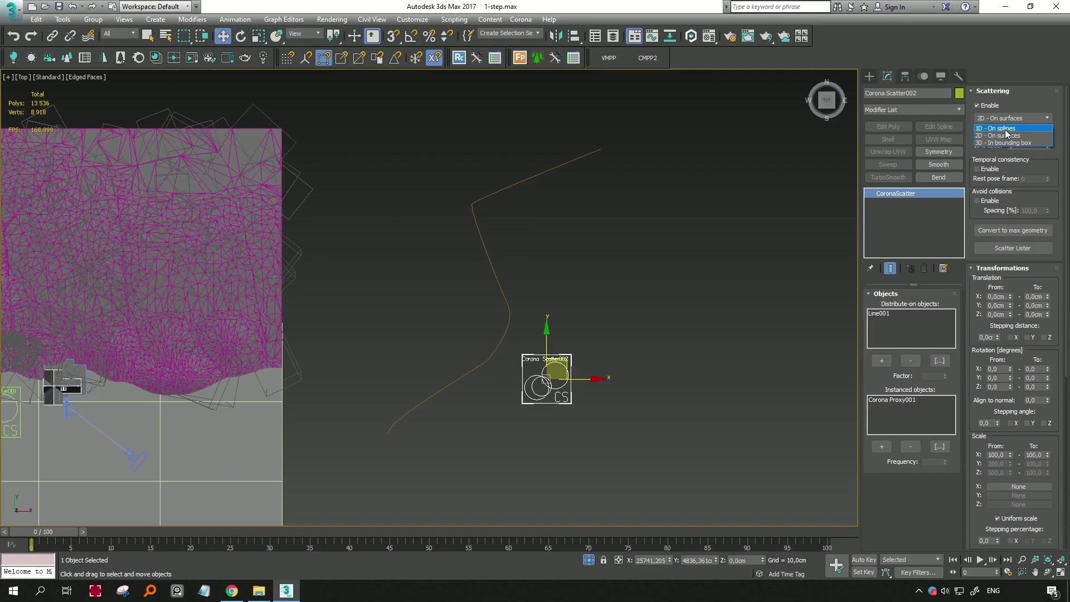
Switch scattering to along-spline mode and reach the Spline Scattering Spacing field
left_click(994, 128)
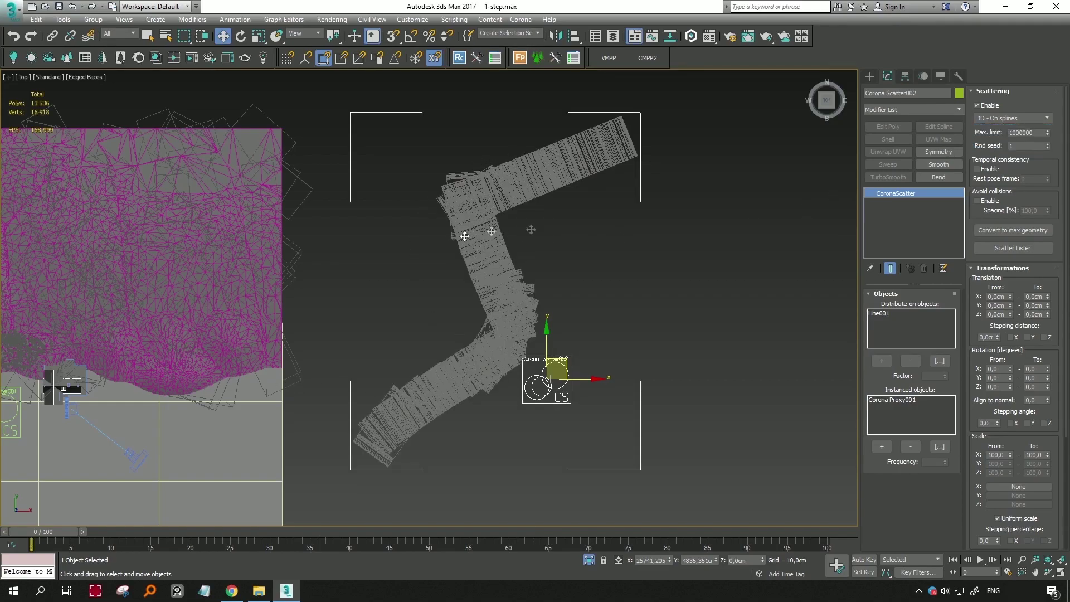
scroll(973, 482, "down", 5)
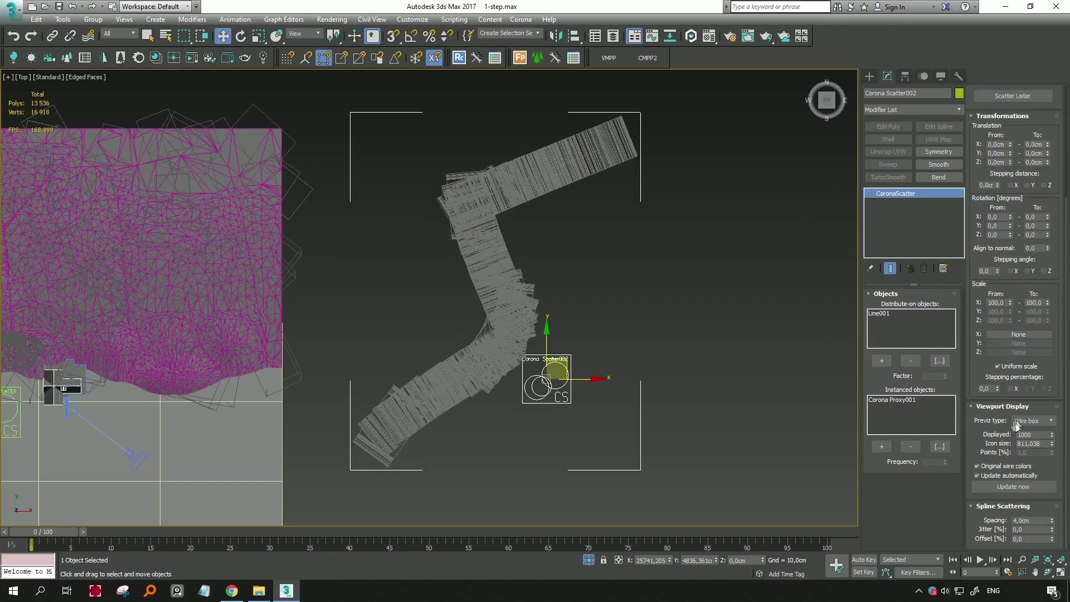
mouse_move(979, 240)
left_mouse_down()
mouse_move(977, 411)
mouse_move(968, 191)
mouse_move(975, 361)
left_mouse_up()
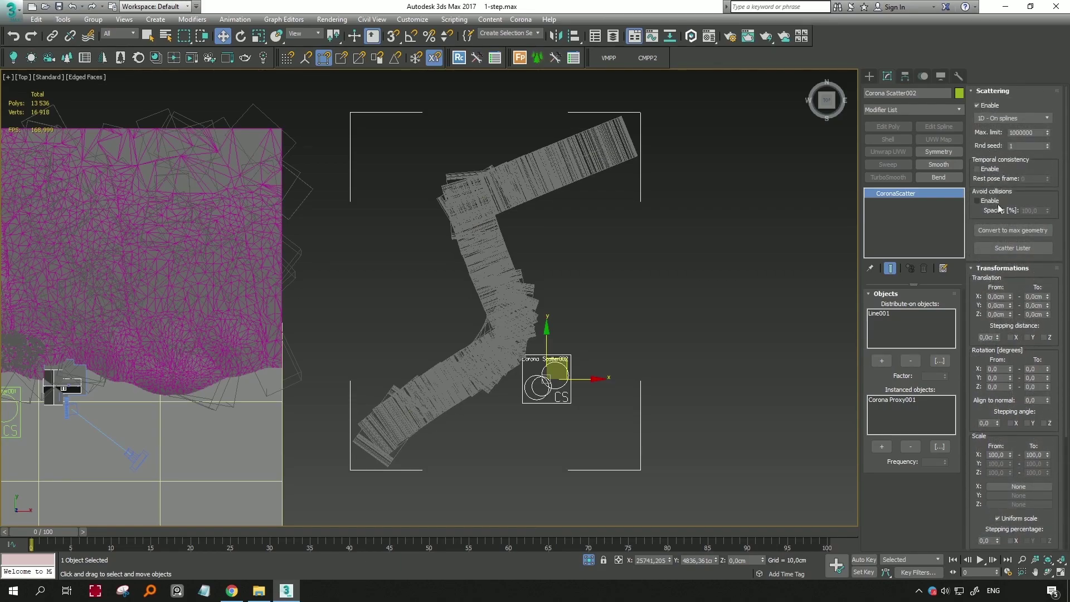
left_click_drag(981, 446, 971, 307)
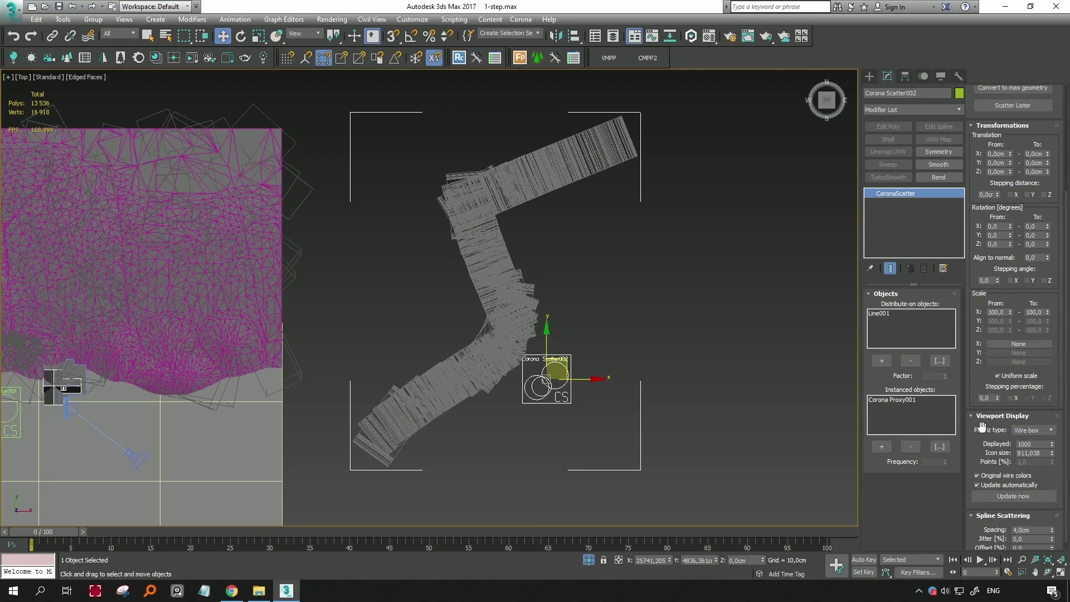
left_click_drag(984, 424, 983, 408)
type("600")
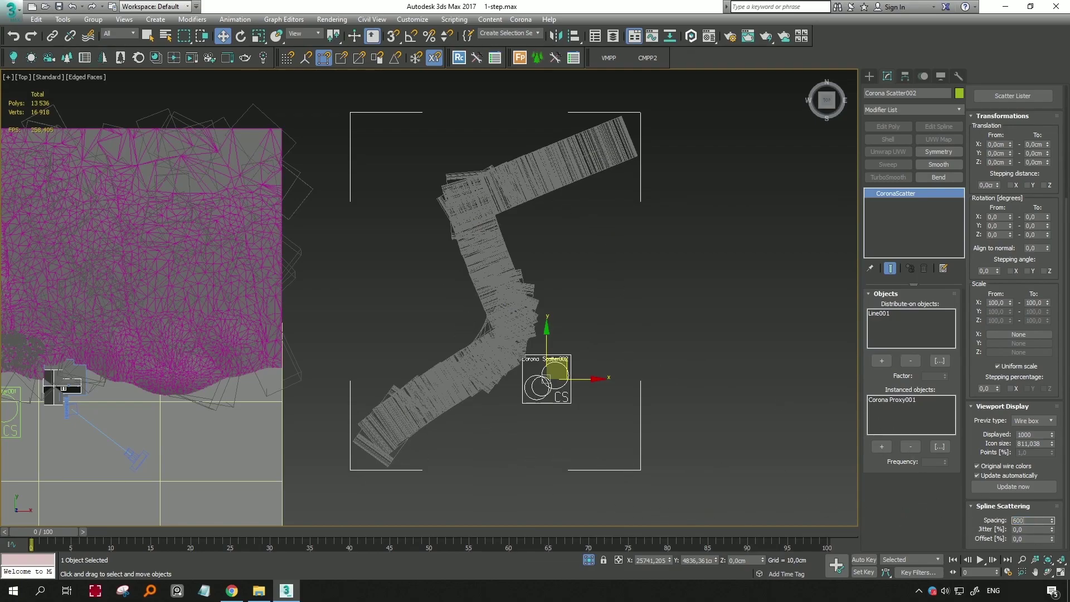
Apply 600 cm spline spacing, then change it to 2000 cm
key("Return")
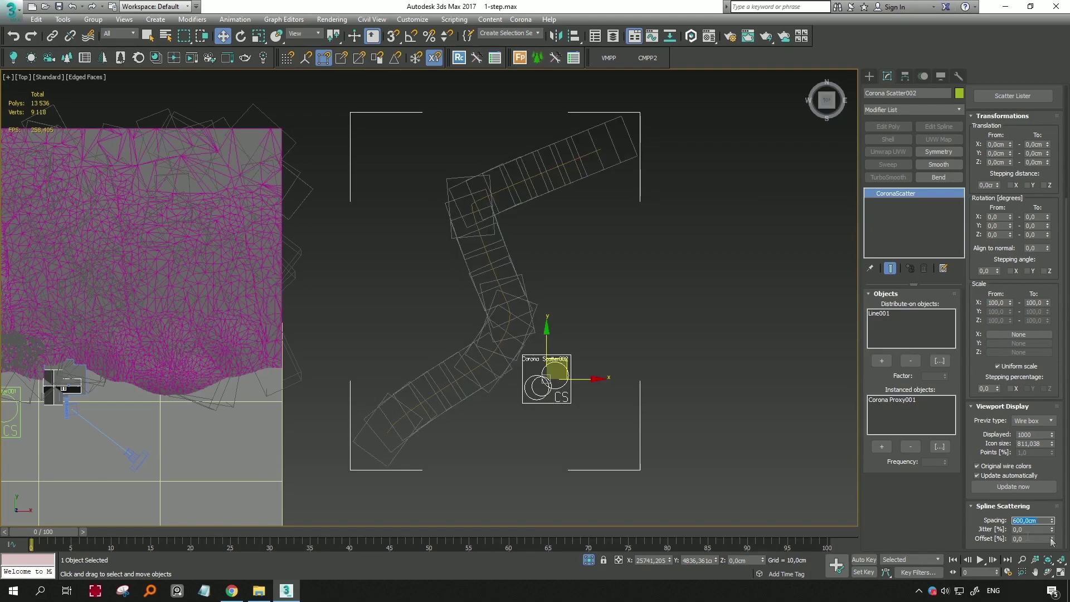
middle_click_drag(520, 347, 545, 377)
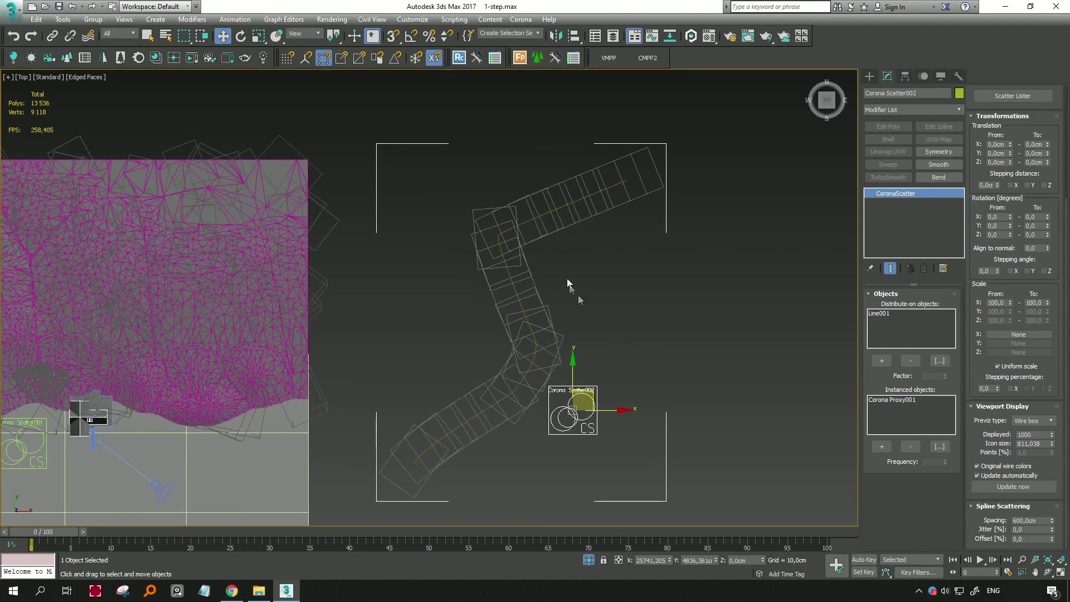
middle_click_drag(474, 461, 476, 416)
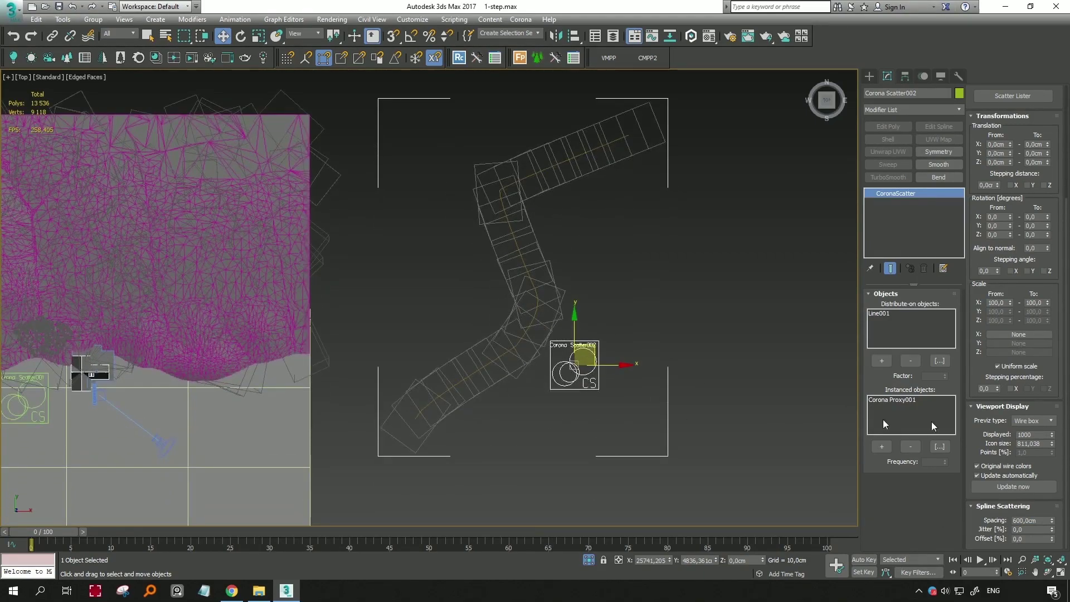
double_click(1025, 519)
type("00")
key("Return")
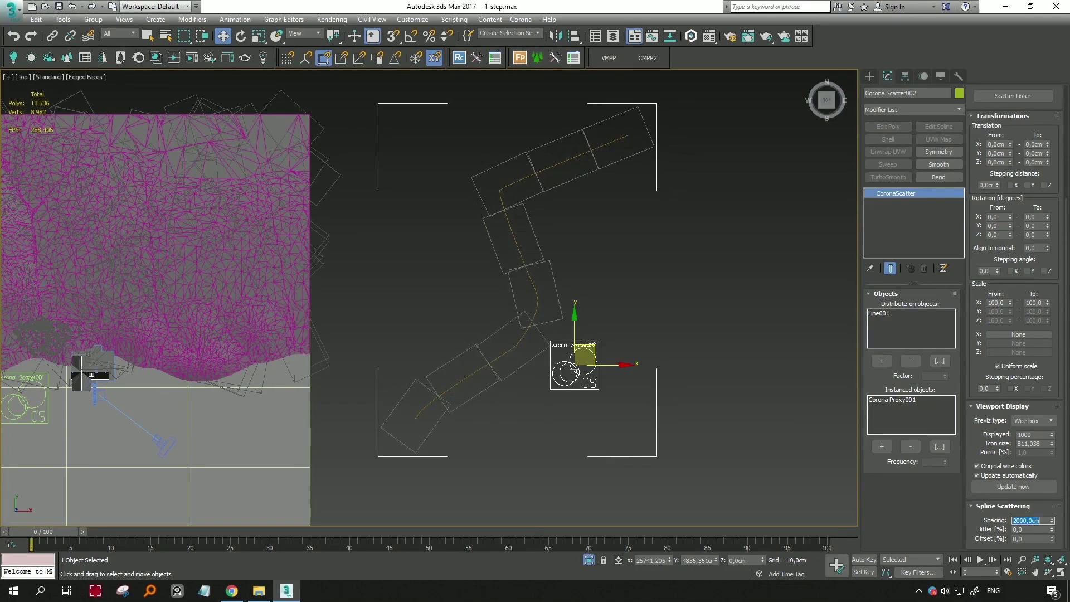
Orbit around the scene and reselect the tree scatter along the line
mouse_move(617, 402)
middle_mouse_down("alt")
mouse_move(499, 386)
mouse_move(500, 302)
mouse_move(490, 362)
mouse_move(453, 342)
middle_mouse_up("alt")
mouse_move(532, 327)
middle_mouse_down("alt")
mouse_move(733, 329)
mouse_move(708, 344)
middle_mouse_up("alt")
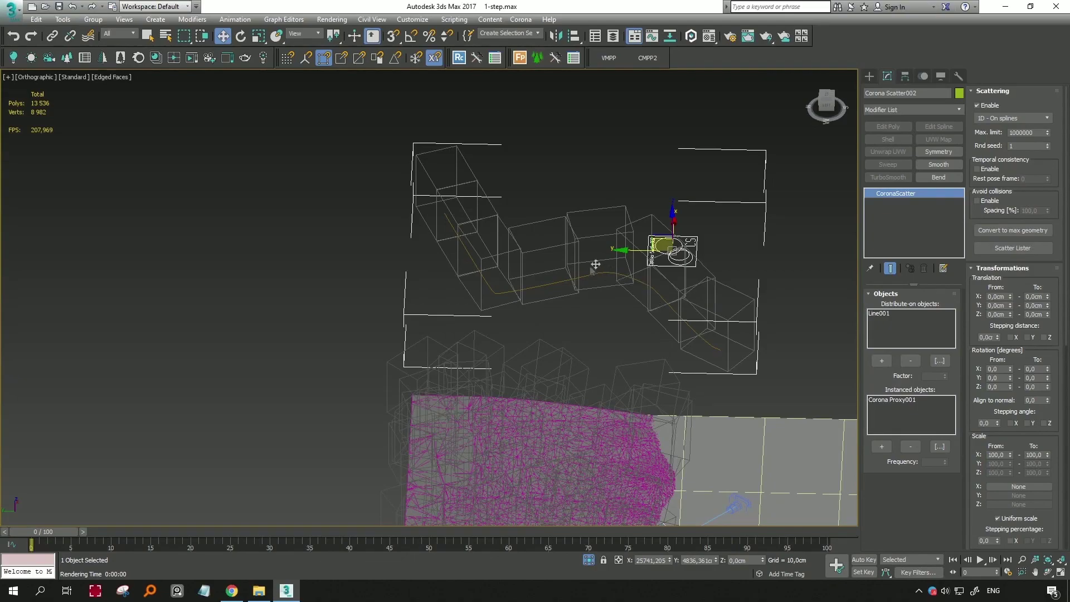
mouse_move(630, 316)
middle_mouse_down("alt")
mouse_move(676, 406)
mouse_move(489, 370)
middle_mouse_up("alt")
left_click(676, 407)
left_click(593, 398)
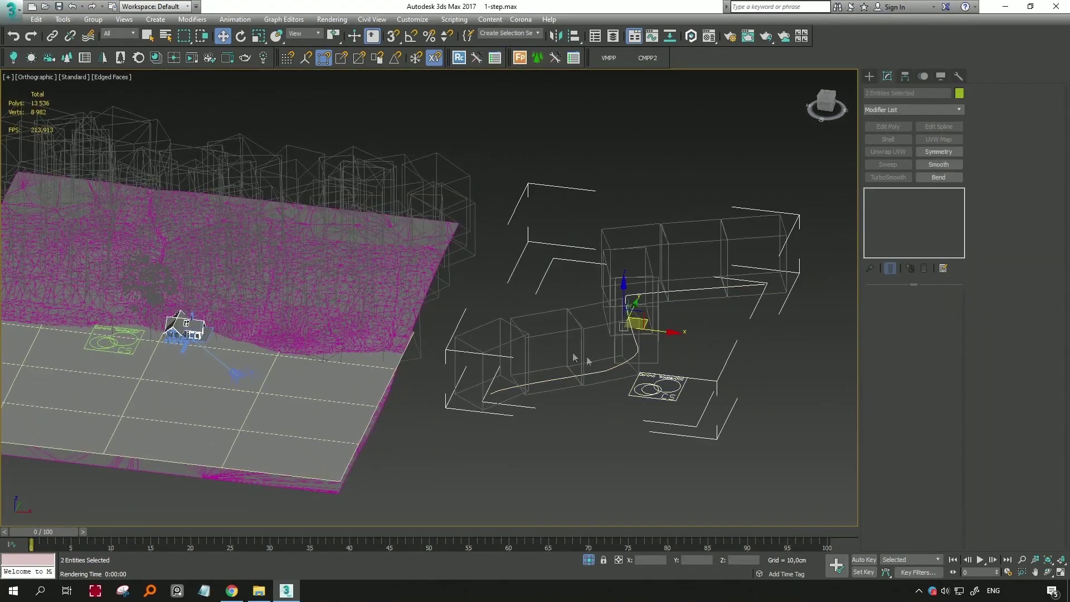
left_click(607, 367)
left_click(614, 359)
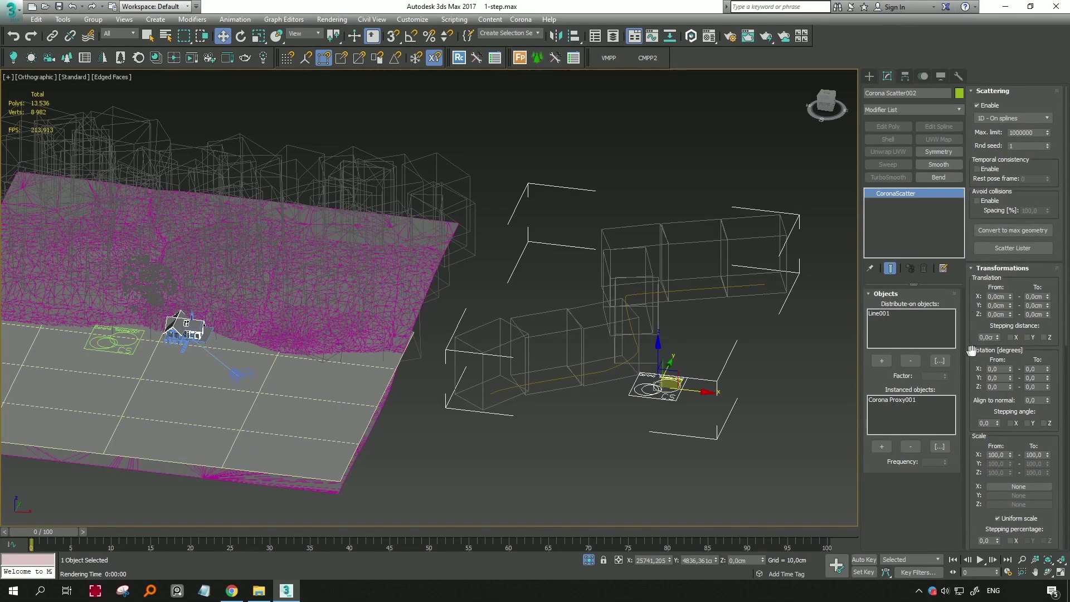
scroll(990, 387, "down", 1)
scroll(993, 397, "down", 1)
Randomize tree scale from 70 to 90 and Z rotation from 100 to 180, then deselect
left_click(997, 386)
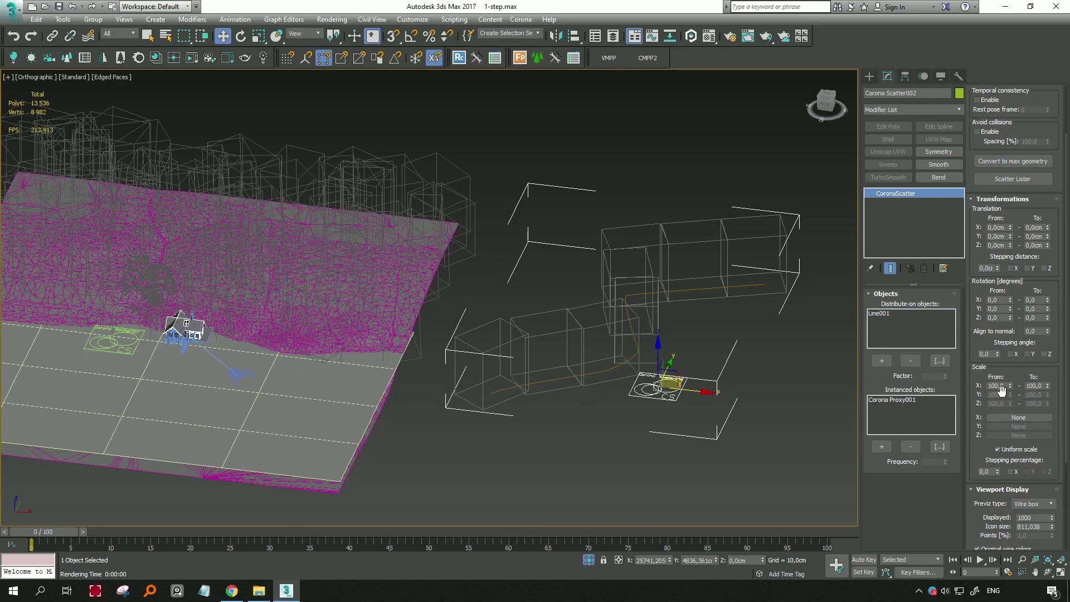
type("70")
key("Tab")
type("90")
key("Return")
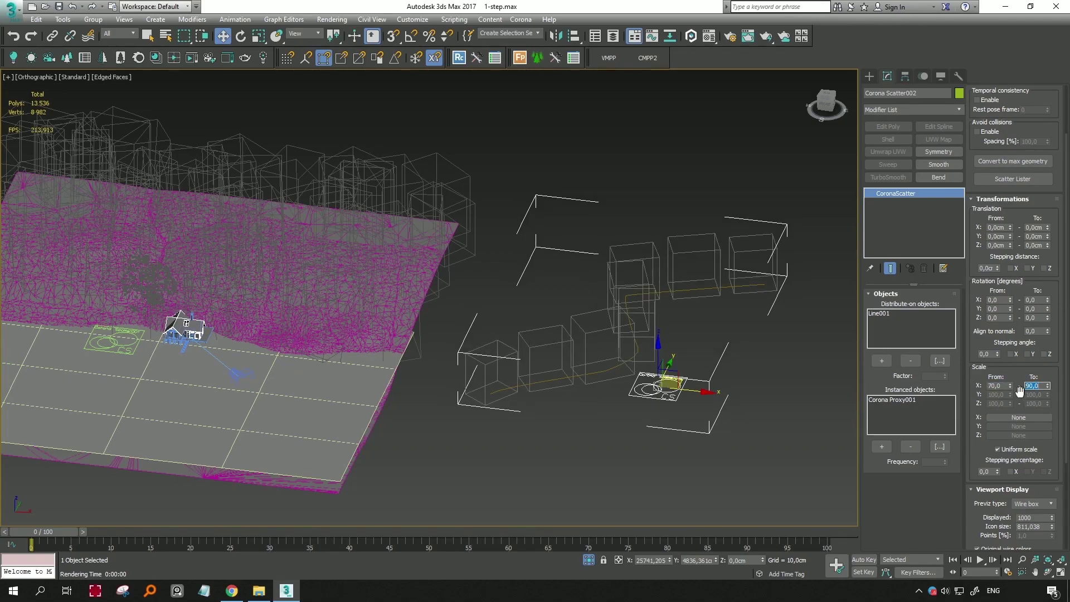
left_click(992, 318)
key("Tab")
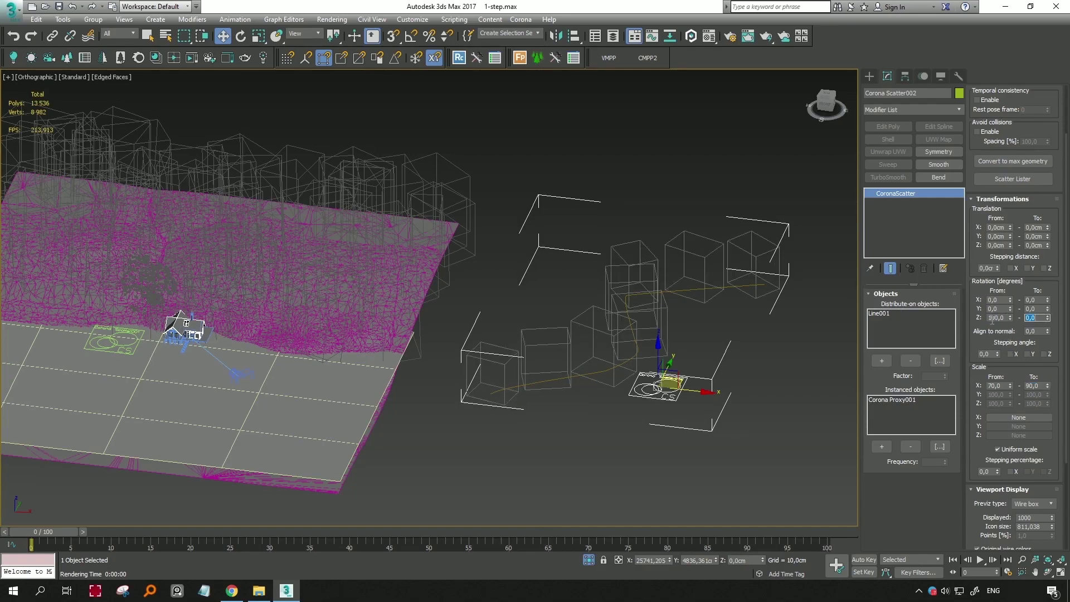
type("180")
key("Return")
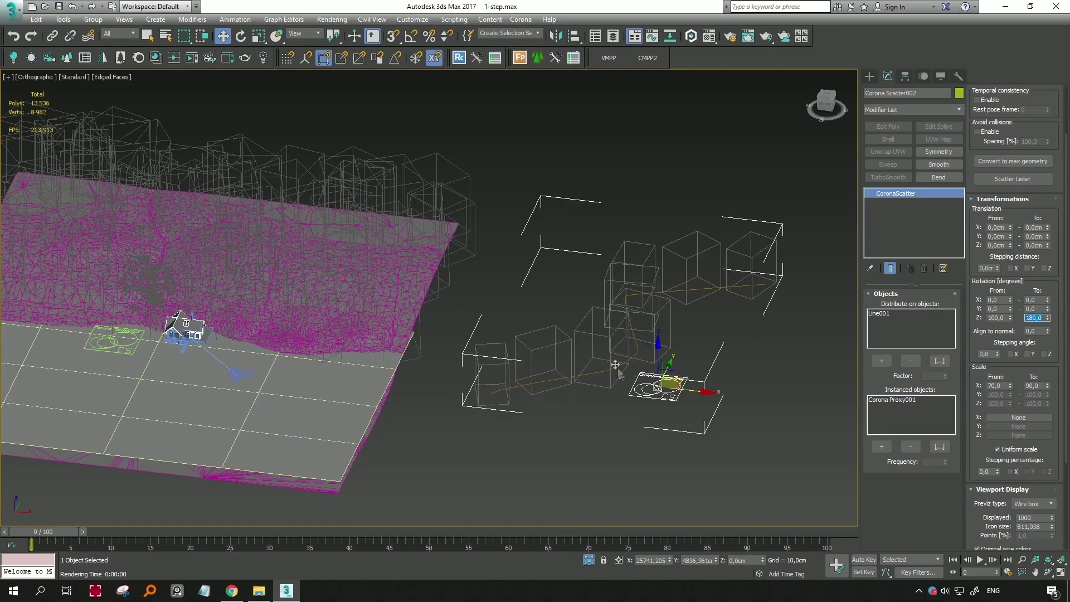
mouse_move(617, 370)
middle_mouse_down("alt")
mouse_move(543, 392)
mouse_move(566, 306)
mouse_move(626, 342)
mouse_move(636, 382)
mouse_move(643, 362)
middle_mouse_up("alt")
left_click(635, 381)
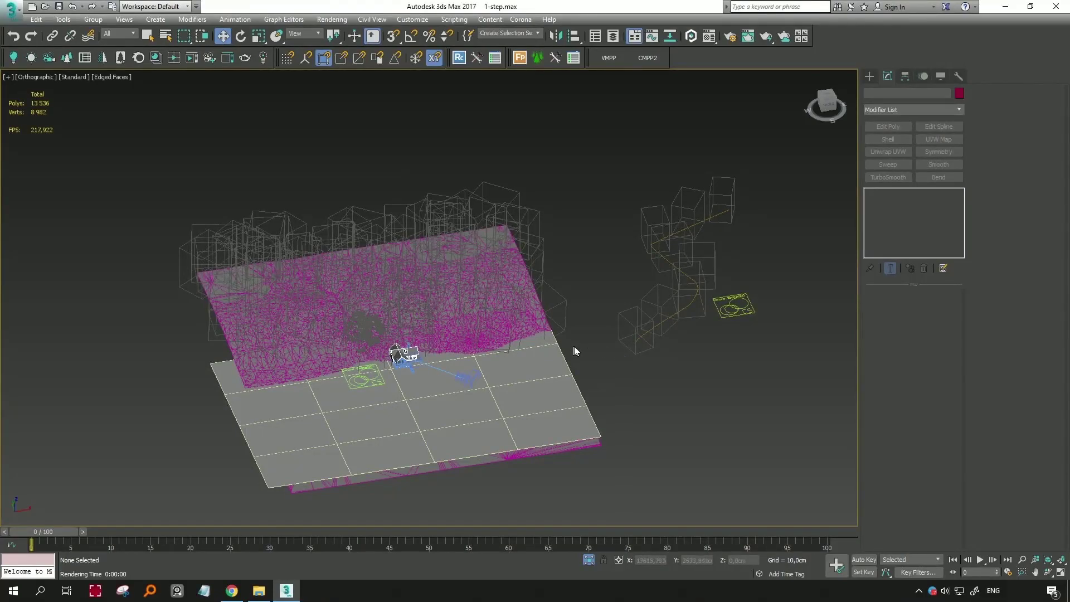
middle_click_drag(575, 350, 606, 230)
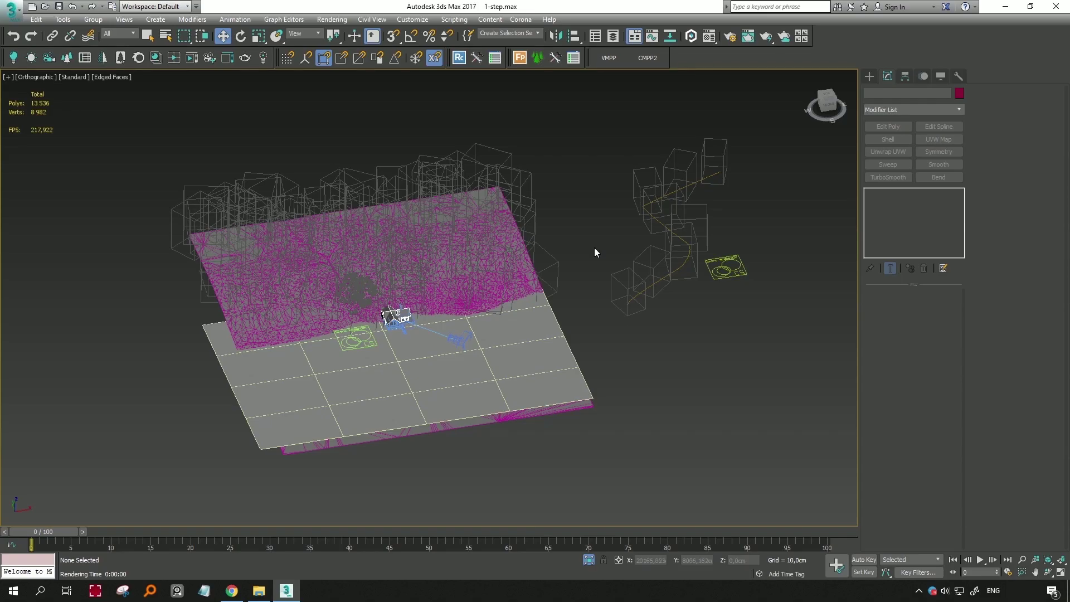
left_click(532, 178)
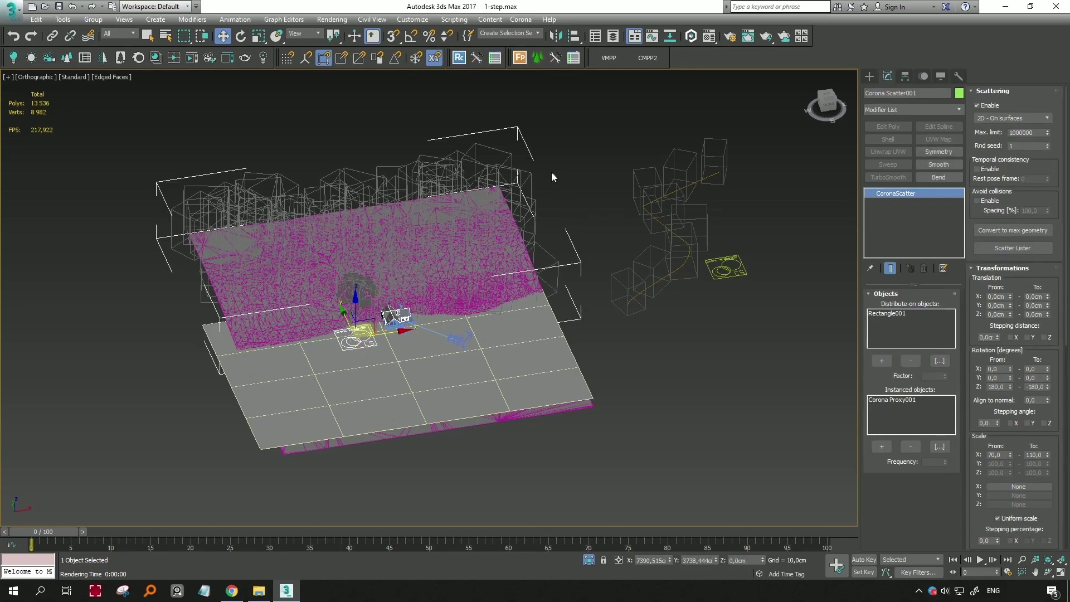
left_click(550, 158)
left_click(476, 145)
left_click(747, 154)
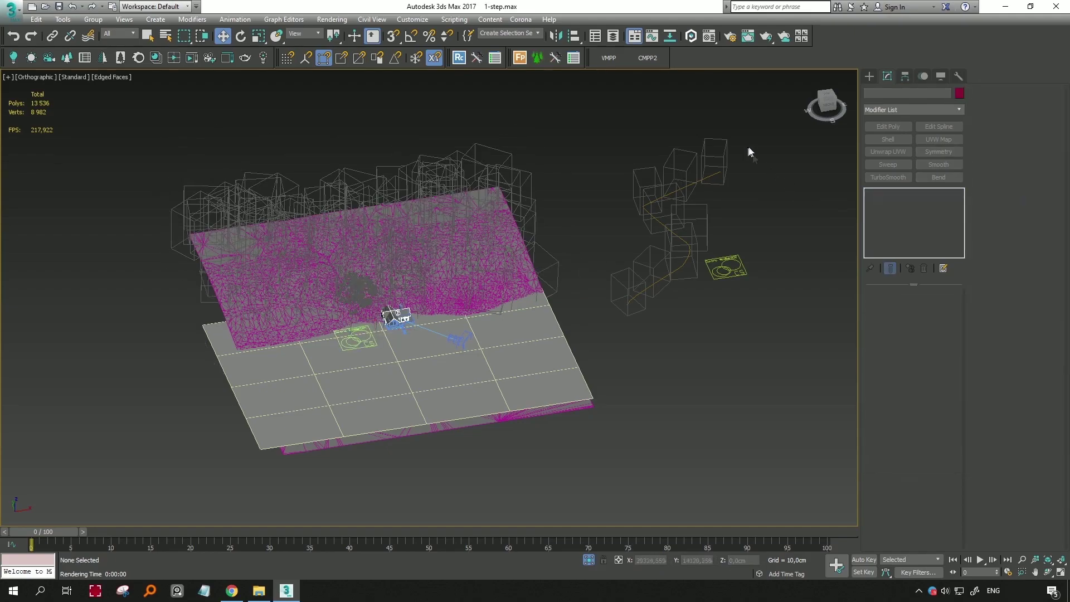
left_click(702, 148)
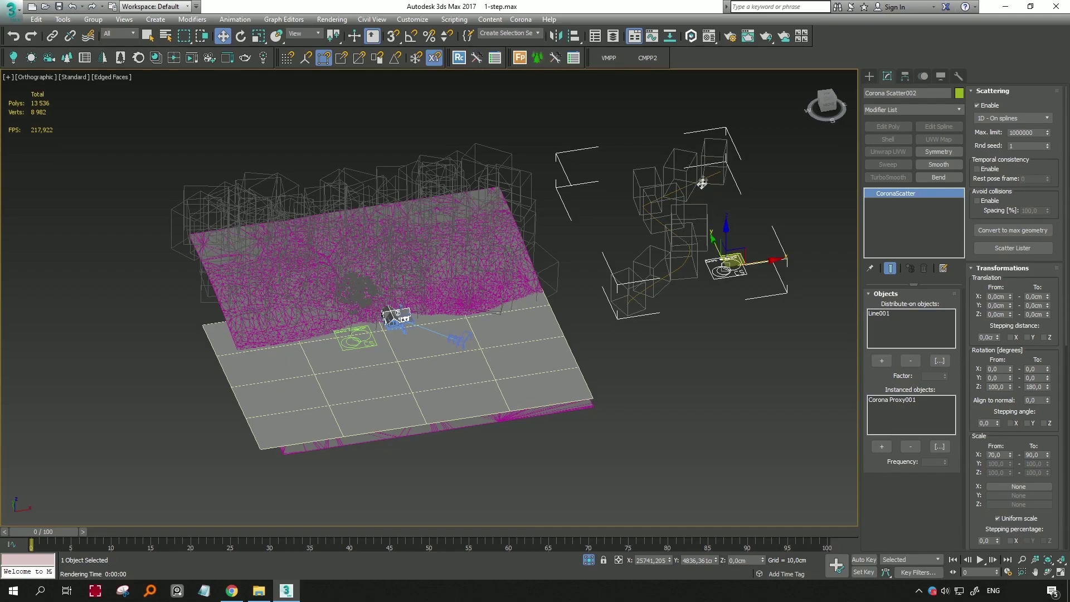
left_click(533, 143)
scroll(520, 239, "up", 3)
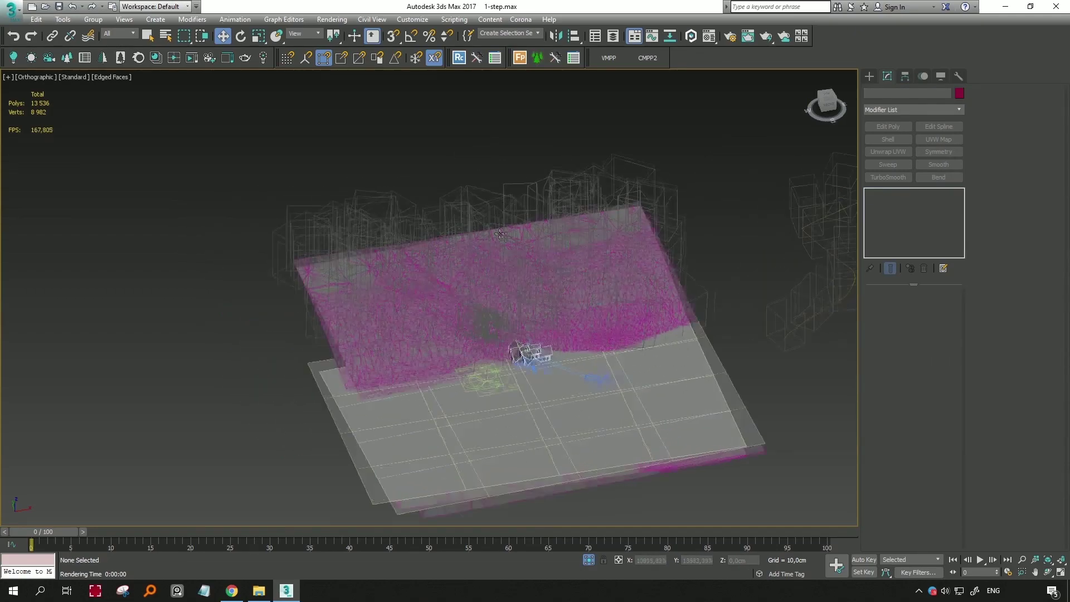
scroll(520, 239, "up", 3)
scroll(520, 239, "down", 3)
Render the scene with Corona, inspect the frame buffer, then close the rendering progress window
key("shift+q")
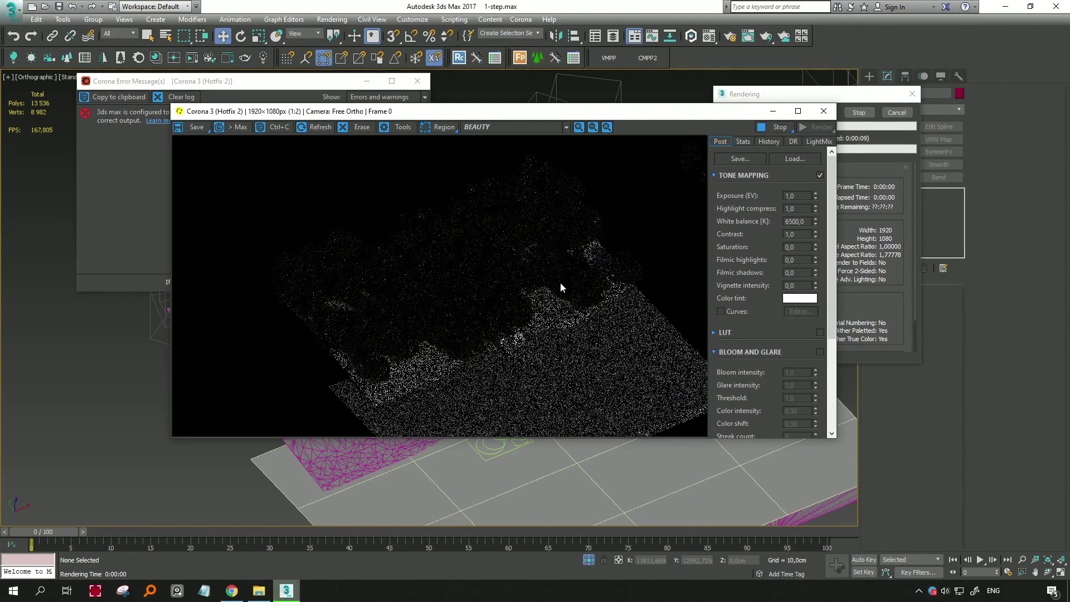
scroll(554, 282, "up", 1)
left_click_drag(565, 277, 484, 295)
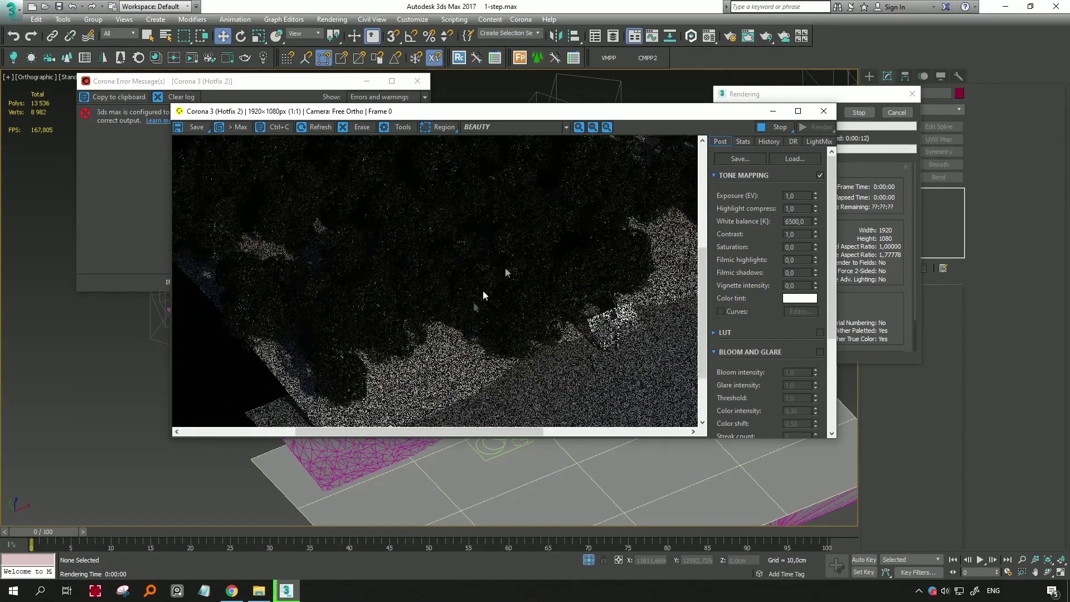
scroll(550, 333, "down", 1)
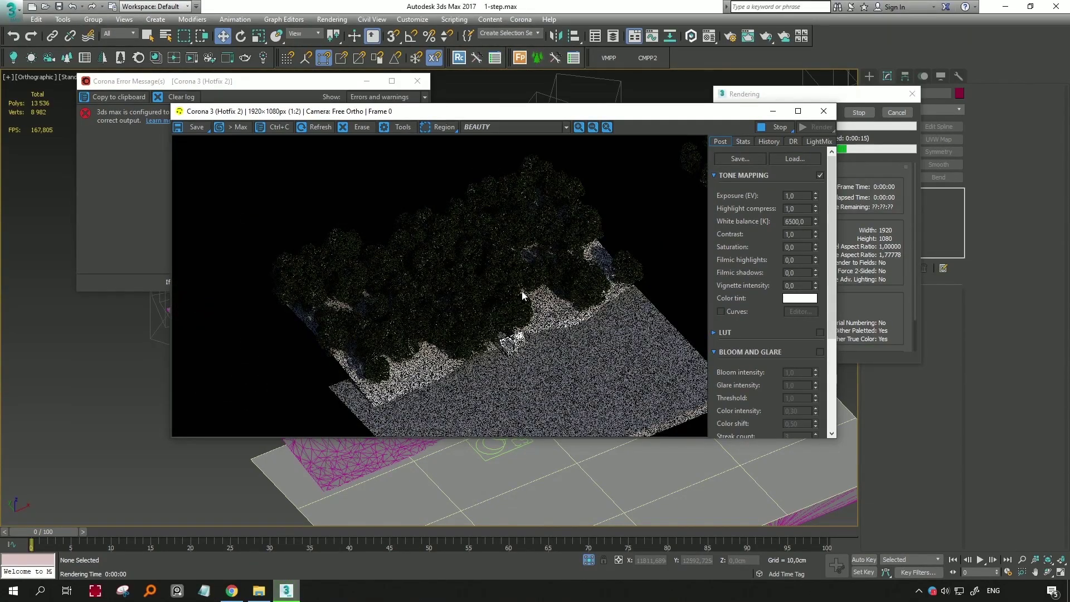
mouse_move(662, 113)
left_mouse_down()
mouse_move(571, 168)
mouse_move(592, 159)
left_mouse_up()
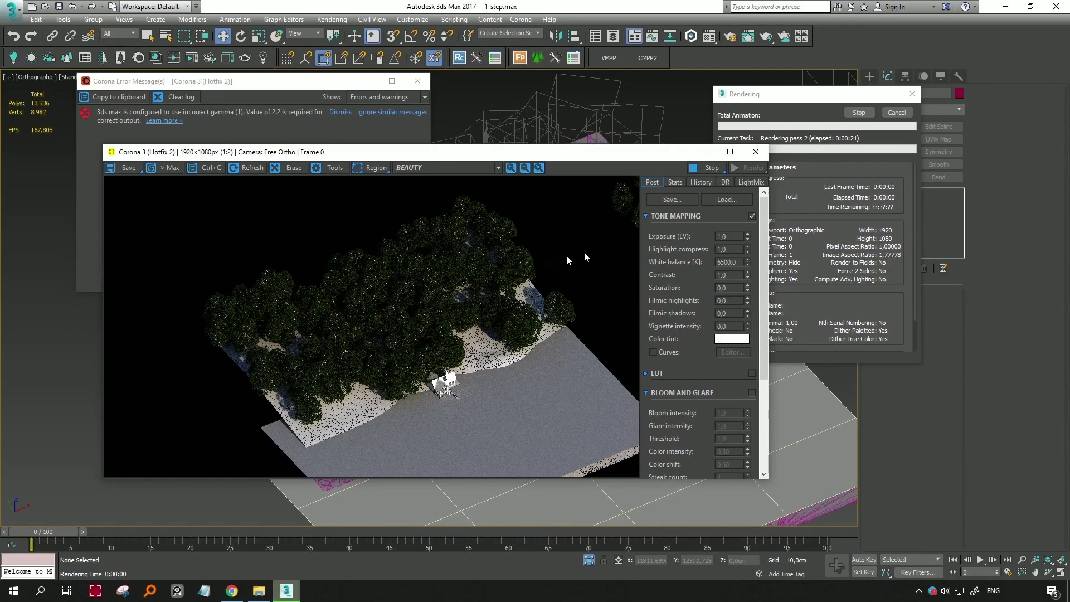
left_click(892, 114)
Close the rendered image and the Corona error message window, leaving the scene unchanged
left_click(755, 152)
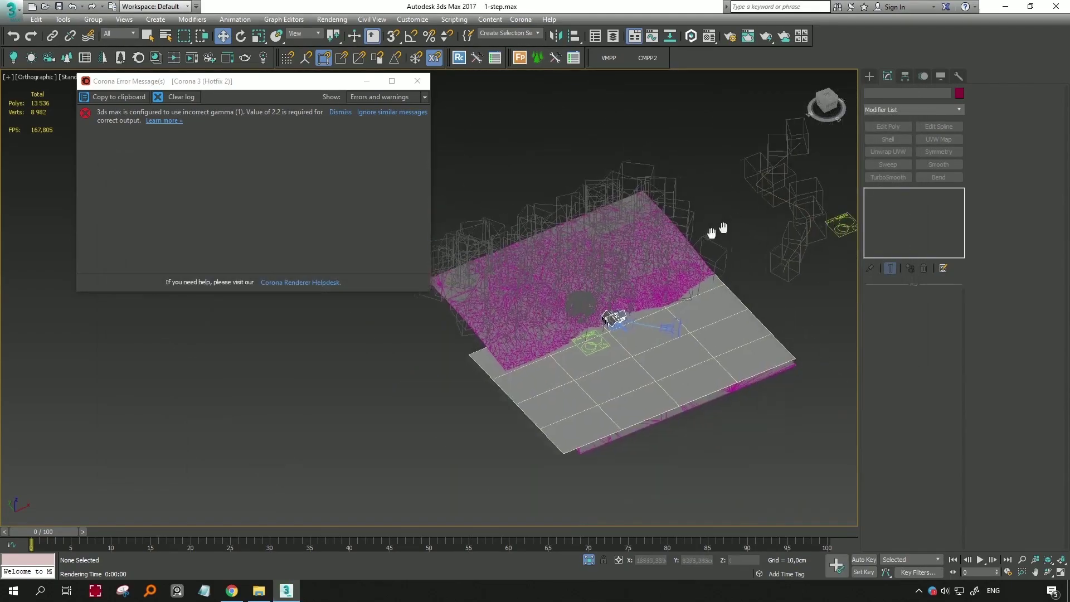
middle_click_drag(717, 215, 682, 234)
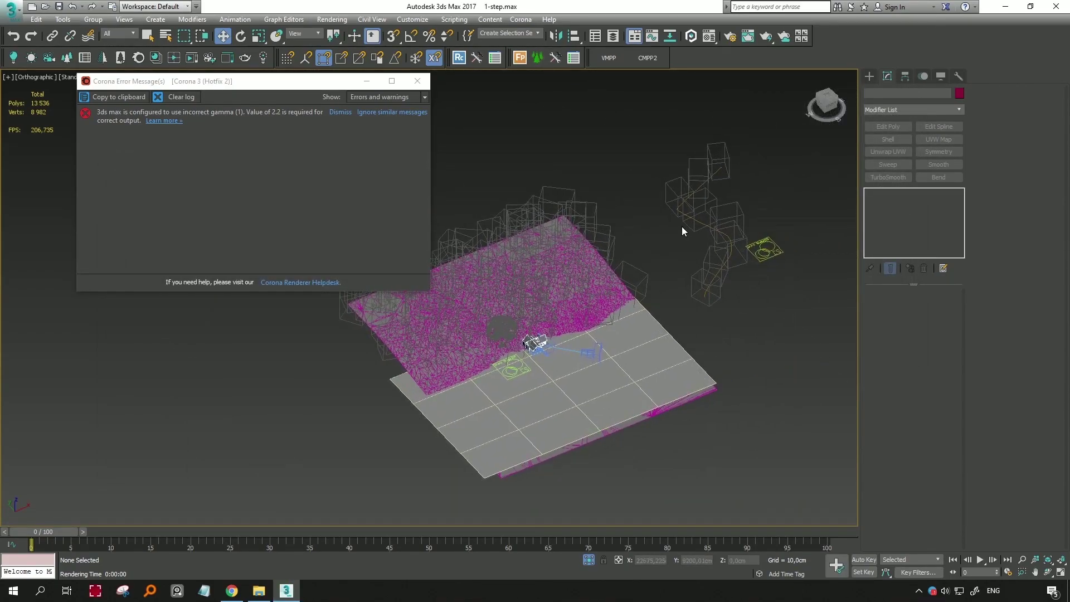
scroll(659, 228, "up", 3)
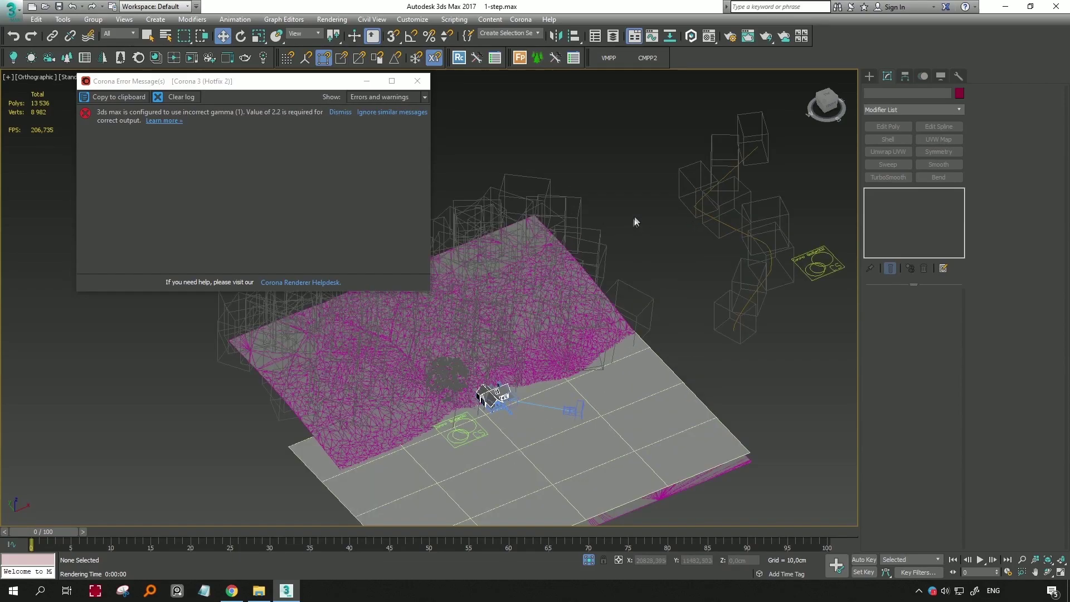
scroll(644, 248, "up", 2)
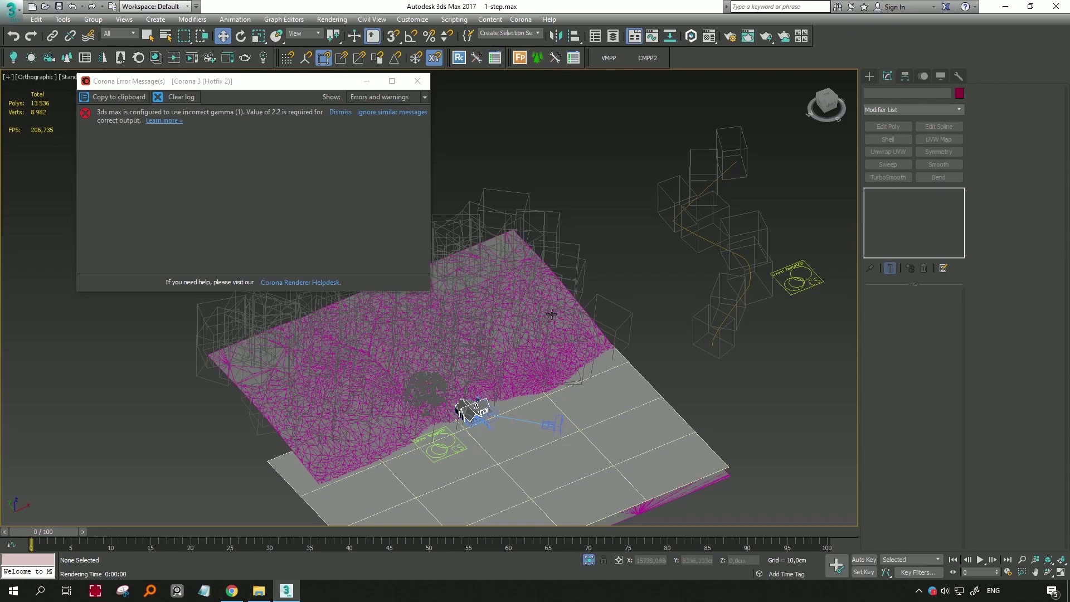
left_click(419, 82)
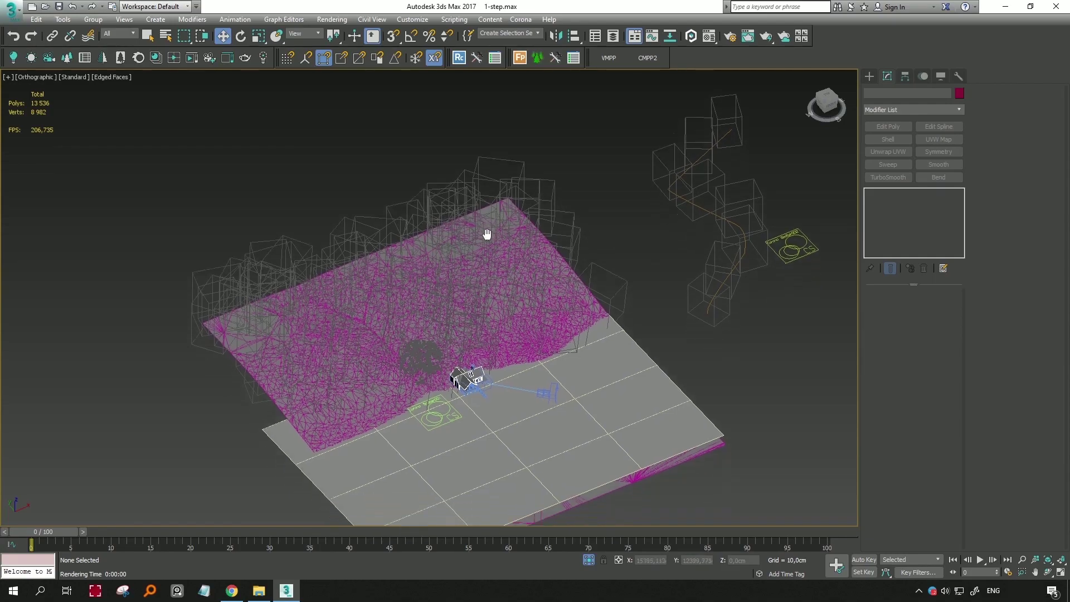
middle_click_drag(657, 354, 613, 307)
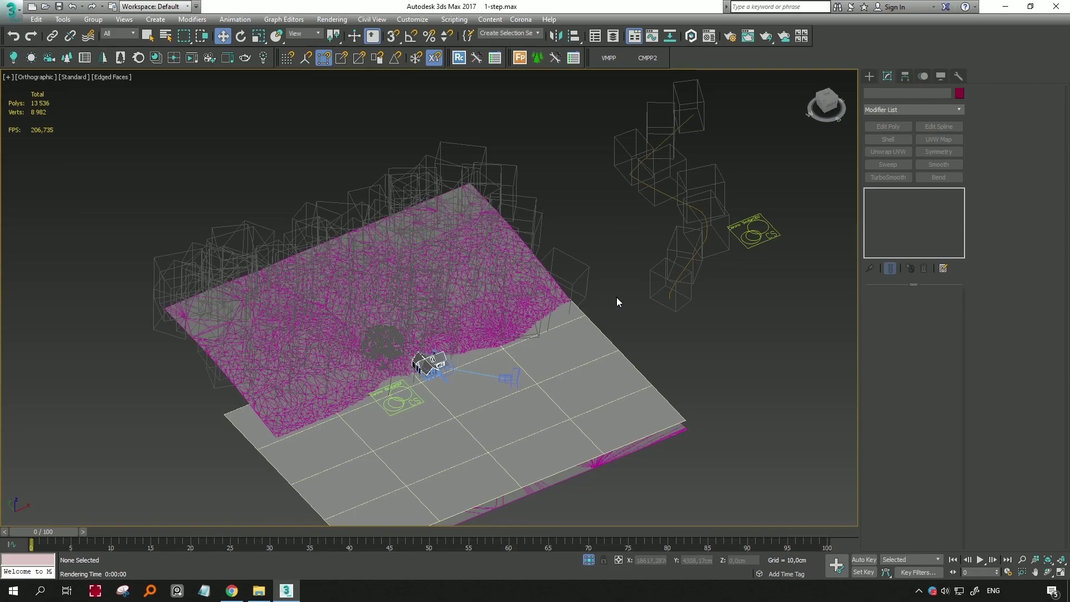
middle_click_drag(723, 417, 717, 424)
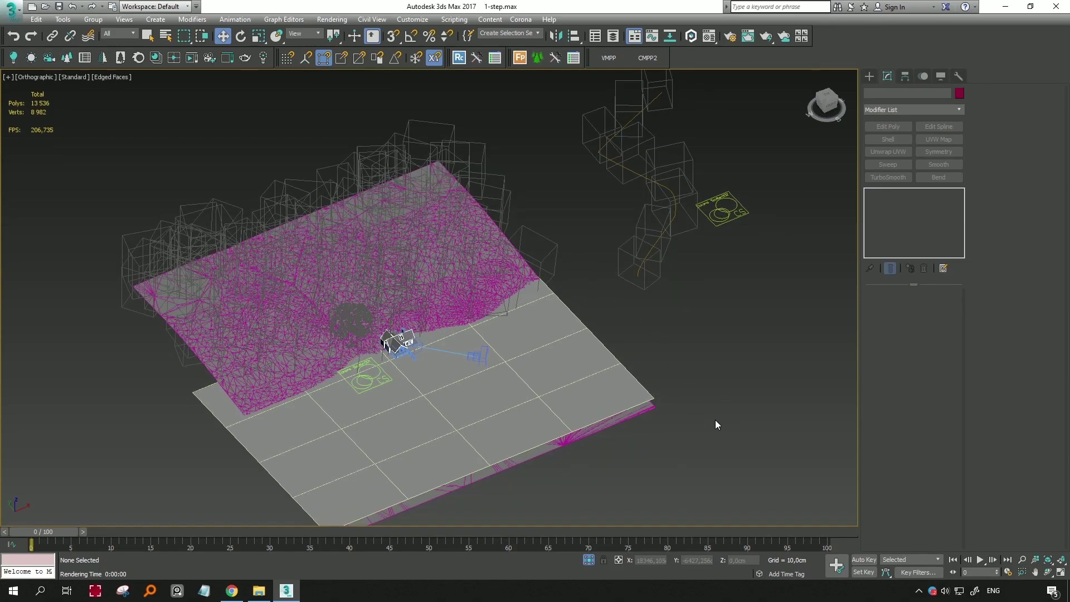